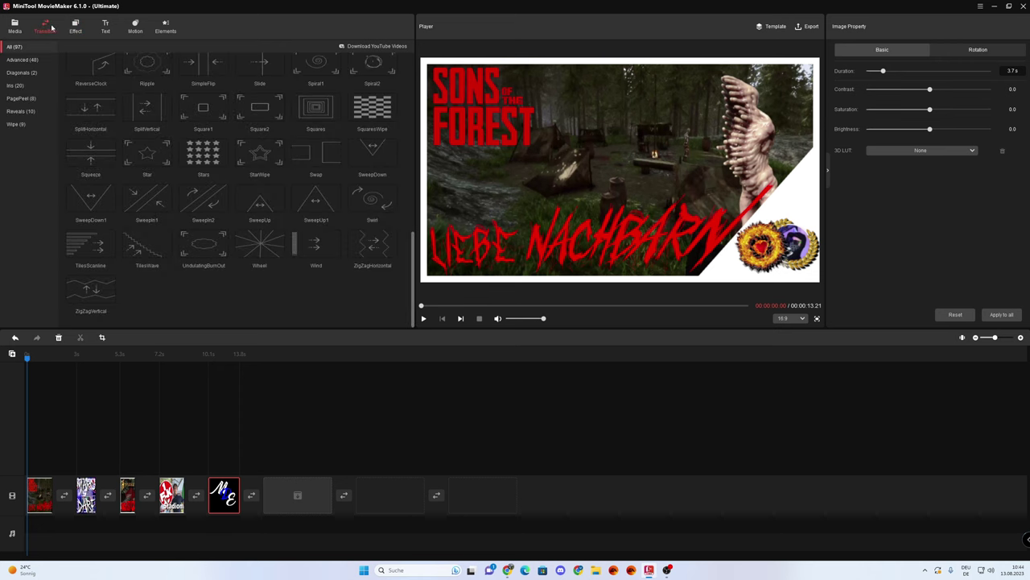
- Add the Blind transition between the first and second clips on the timeline
scroll(95, 105, "down", 5)
scroll(95, 106, "up", 5)
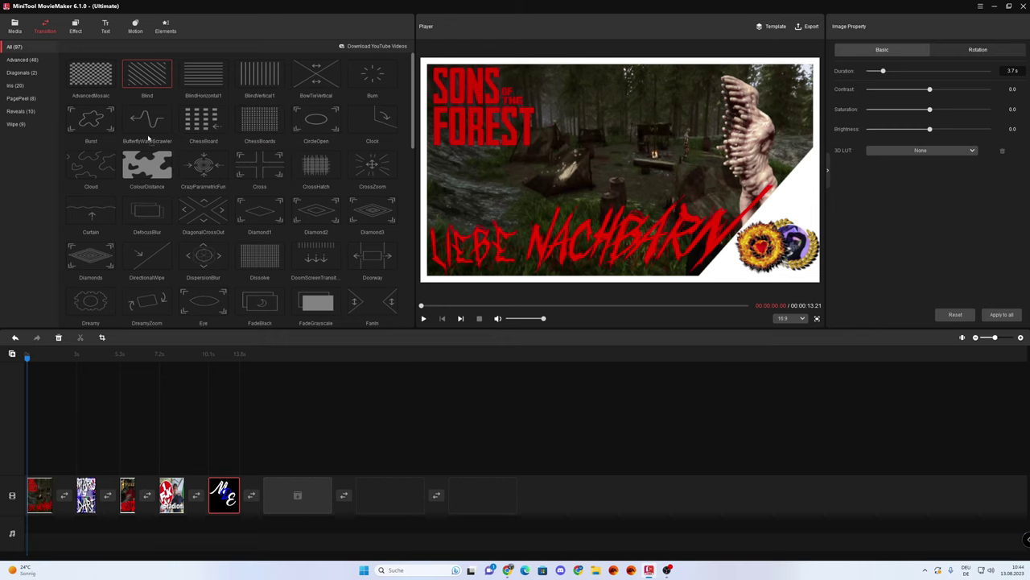
left_click_drag(89, 495, 67, 497)
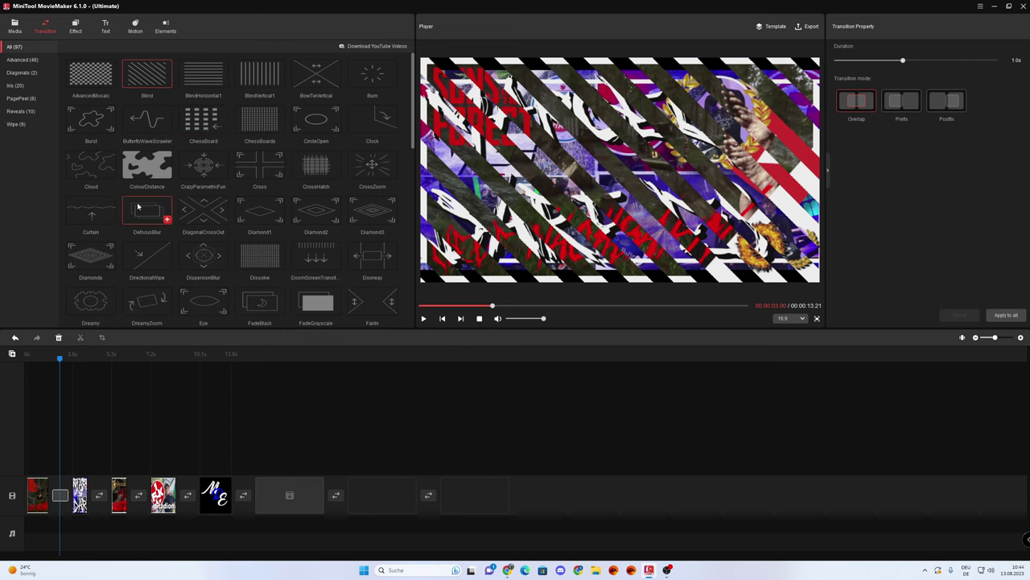
scroll(145, 176, "down", 2)
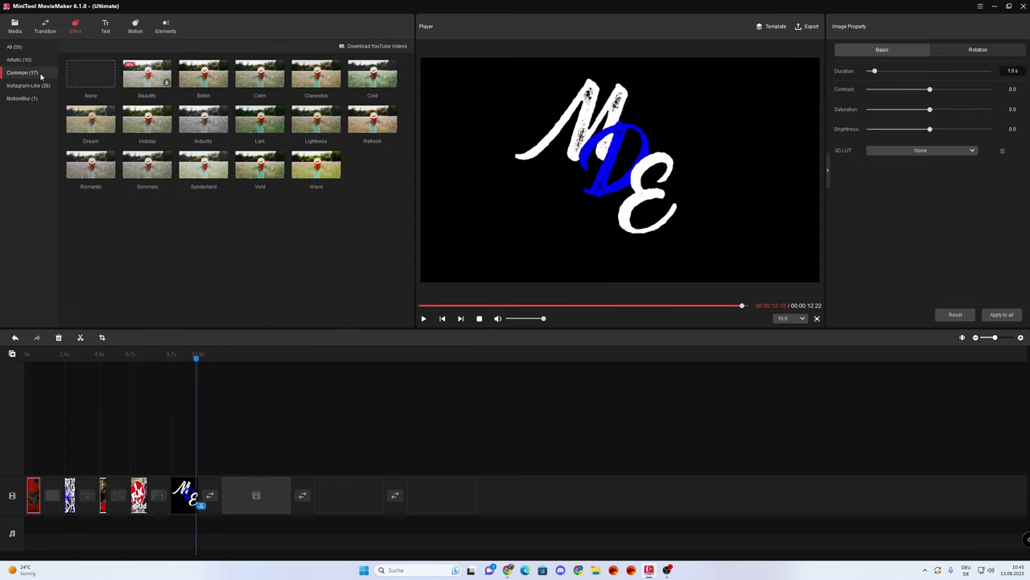
- Apply the Emerald effect from the Instagram-Like category to the Stadionvlog clip
left_click(35, 85)
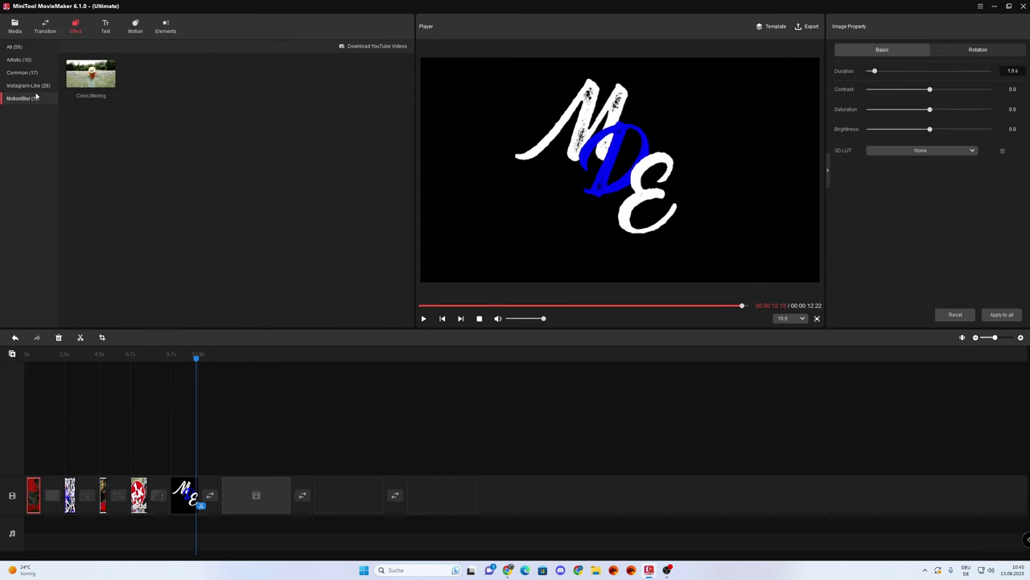
mouse_move(91, 72)
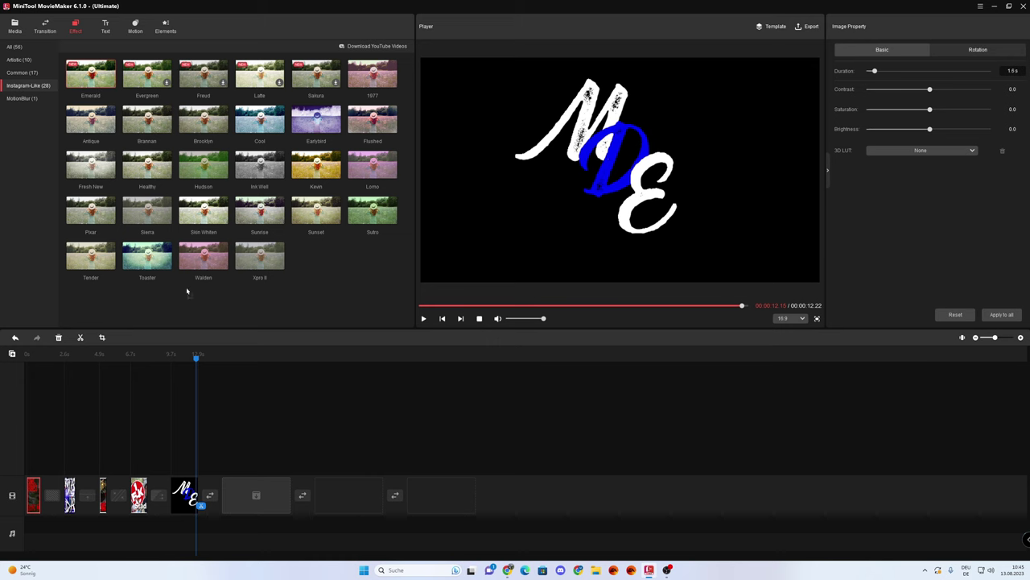
left_click(138, 494)
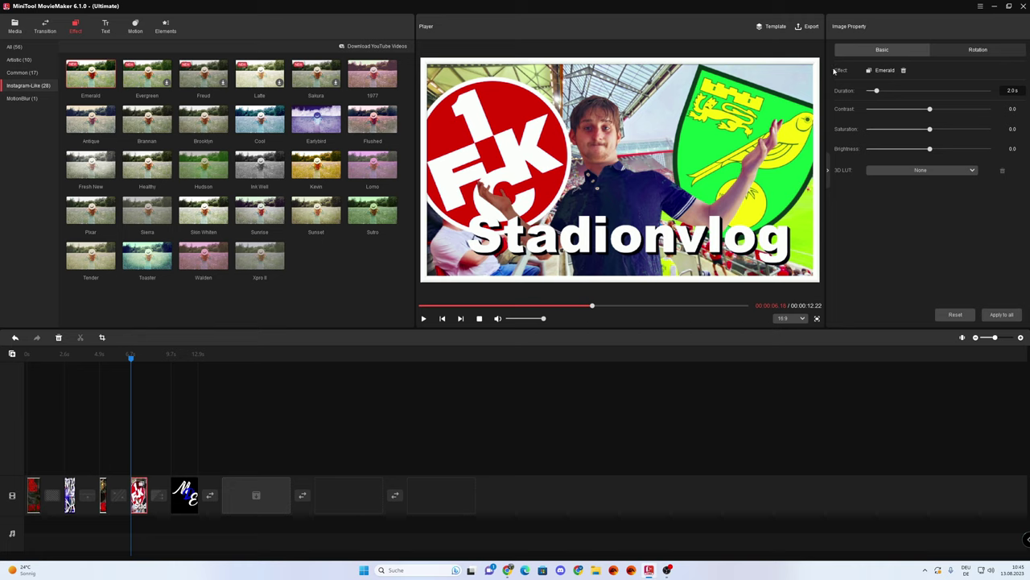
- Try the Star Wars, LomoVS and Walking Dead 3D LUTs on the Stadionvlog clip and settle on Star Wars
left_click(911, 171)
scroll(930, 257, "down", 3)
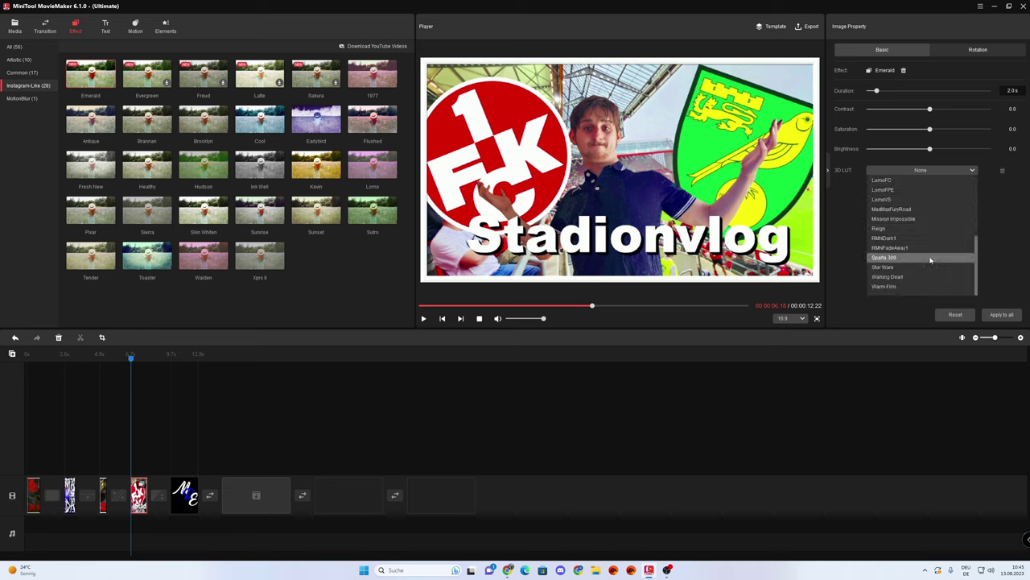
left_click(918, 267)
left_click(918, 170)
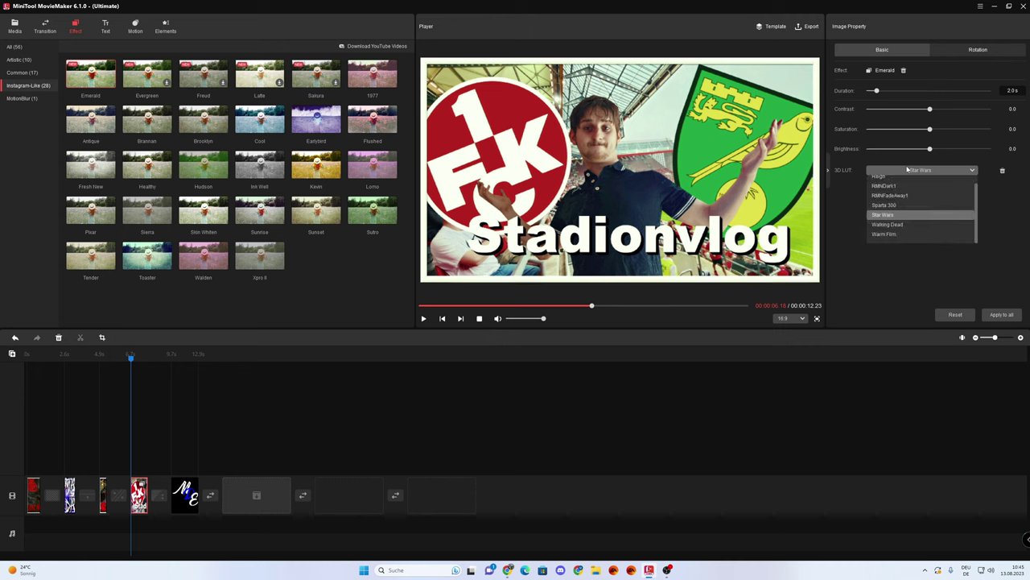
left_click(918, 200)
left_click(918, 170)
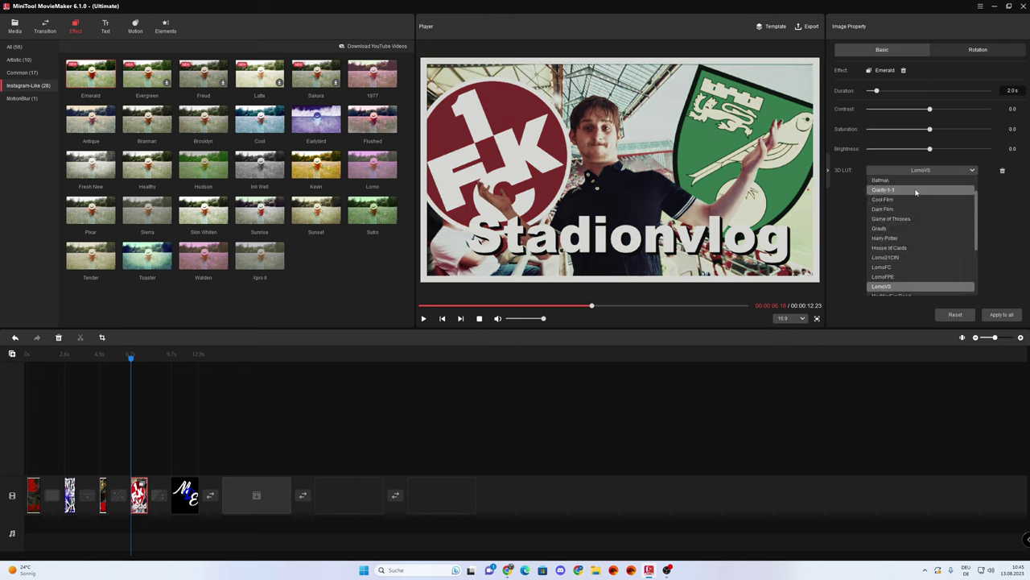
scroll(915, 190, "down", 3)
left_click(898, 279)
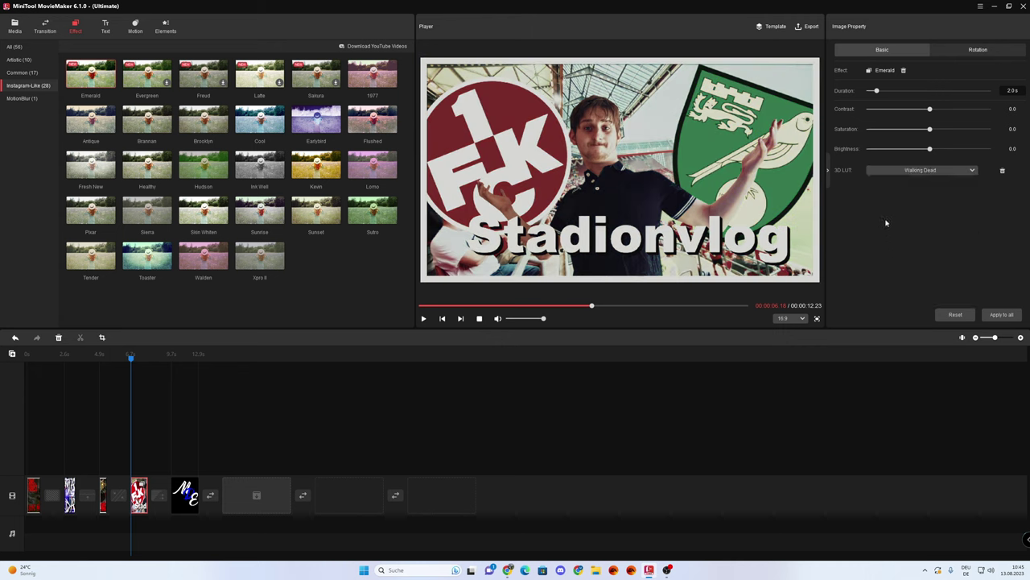
left_click(909, 170)
left_click(901, 272)
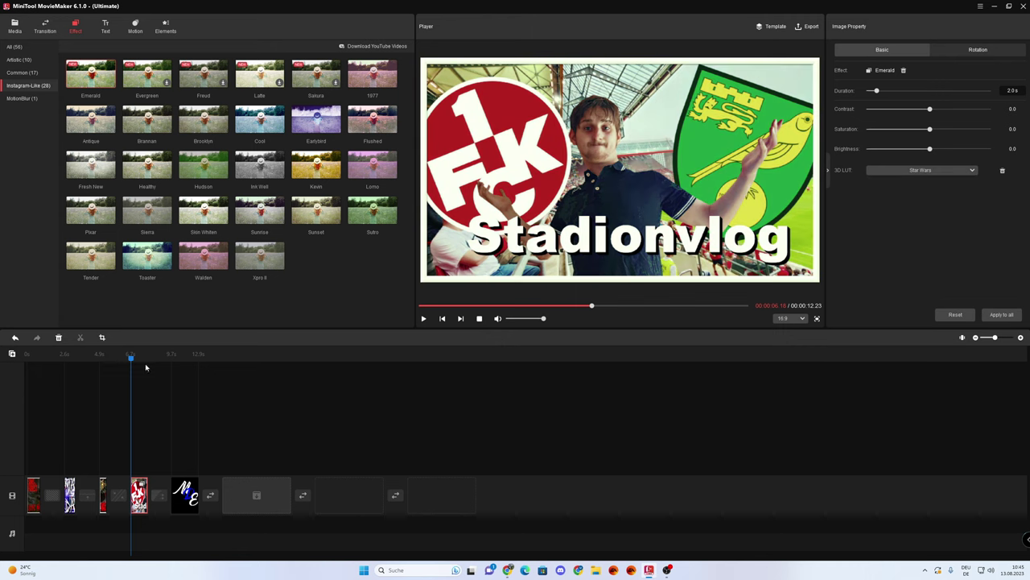
- Add the Rumors song from the music library to the audio track and play the video preview
left_click(15, 26)
left_click(18, 72)
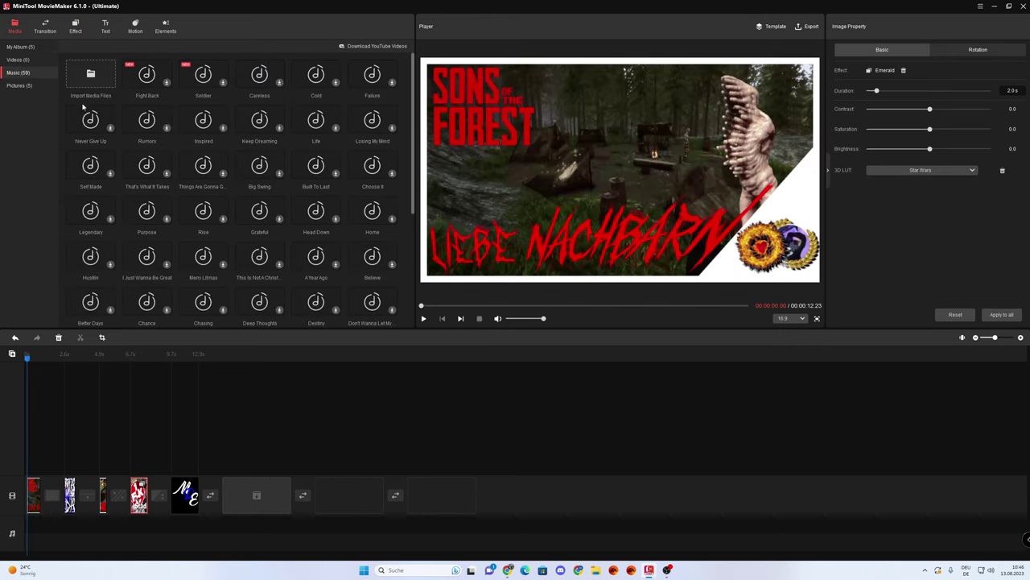
left_click(151, 118)
mouse_move(164, 115)
scroll(213, 135, "down", 3)
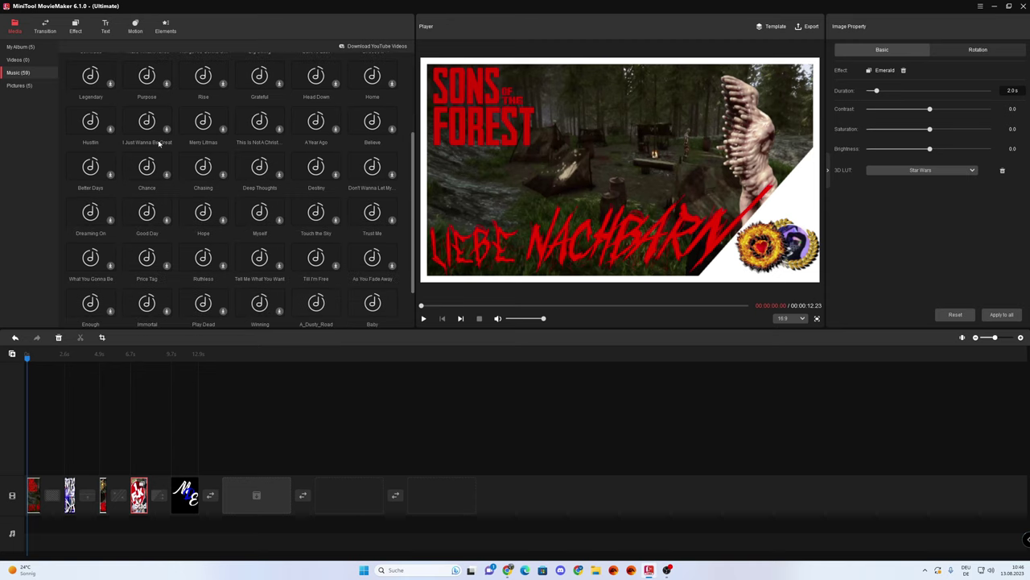
scroll(159, 143, "down", 2)
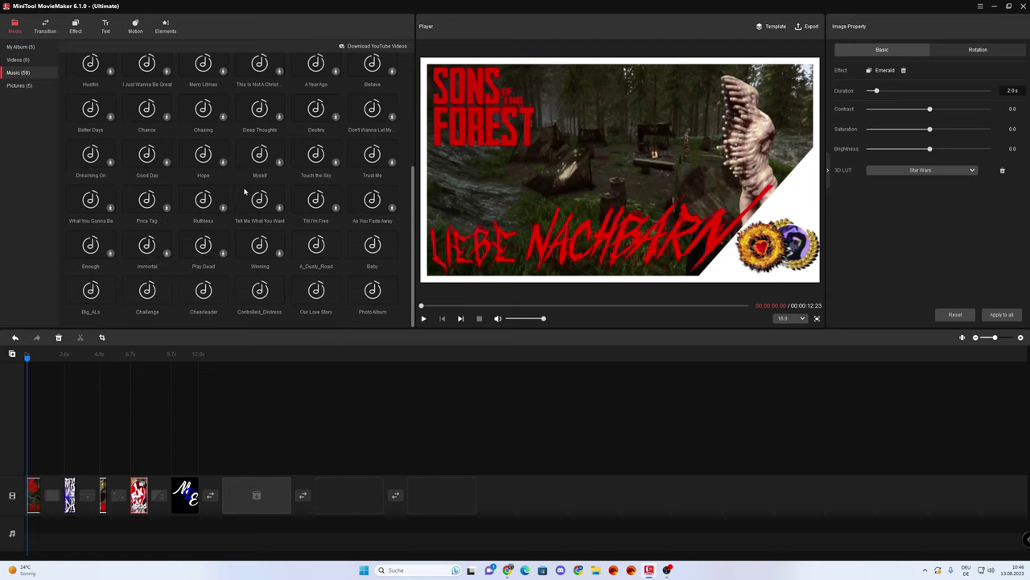
scroll(188, 184, "up", 5)
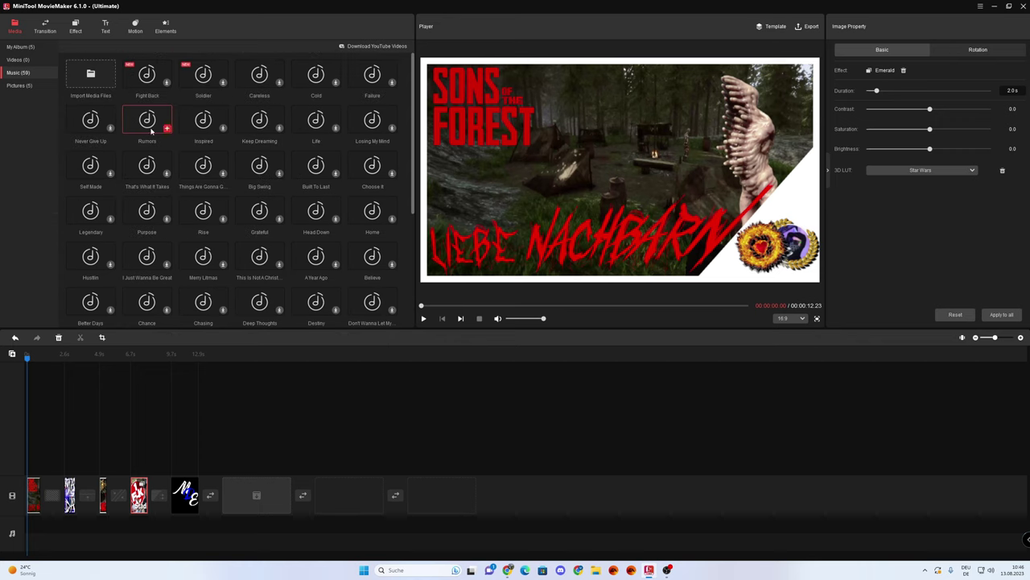
left_click(166, 127)
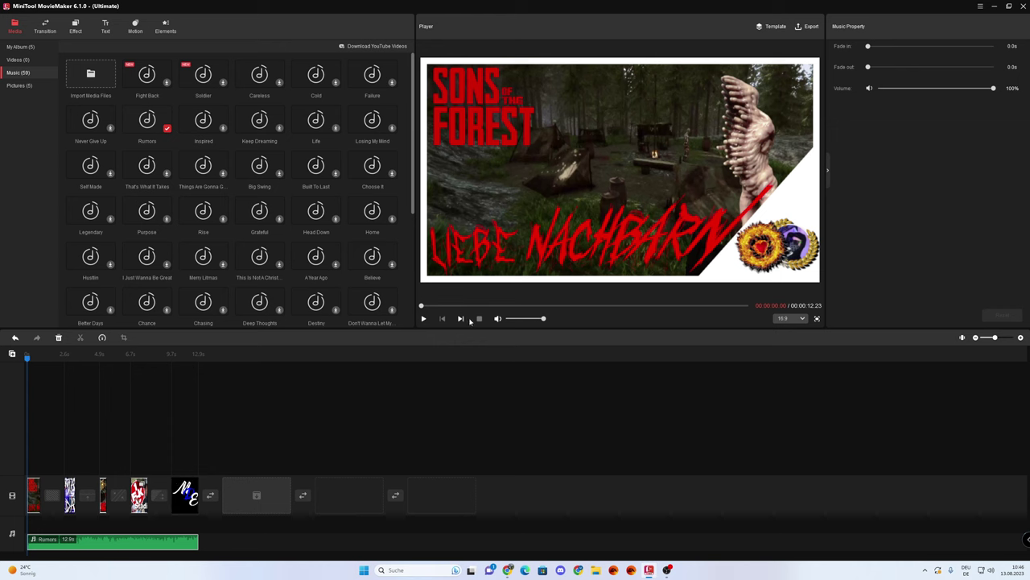
left_click(425, 319)
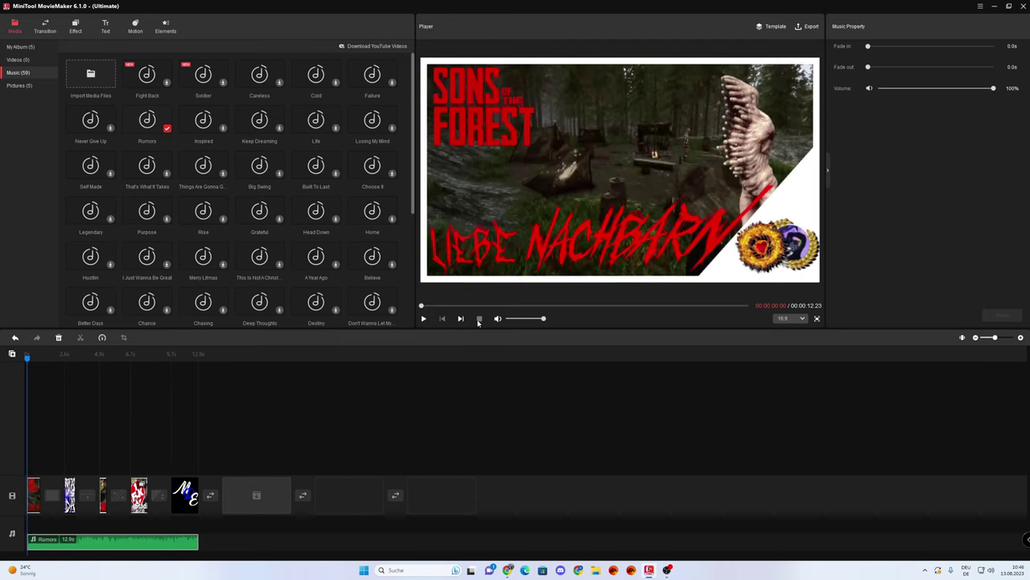
- Insert the Title11 title after the last clip and set its text lines to BEST OF and the creator's name
left_click(105, 26)
scroll(165, 161, "down", 5)
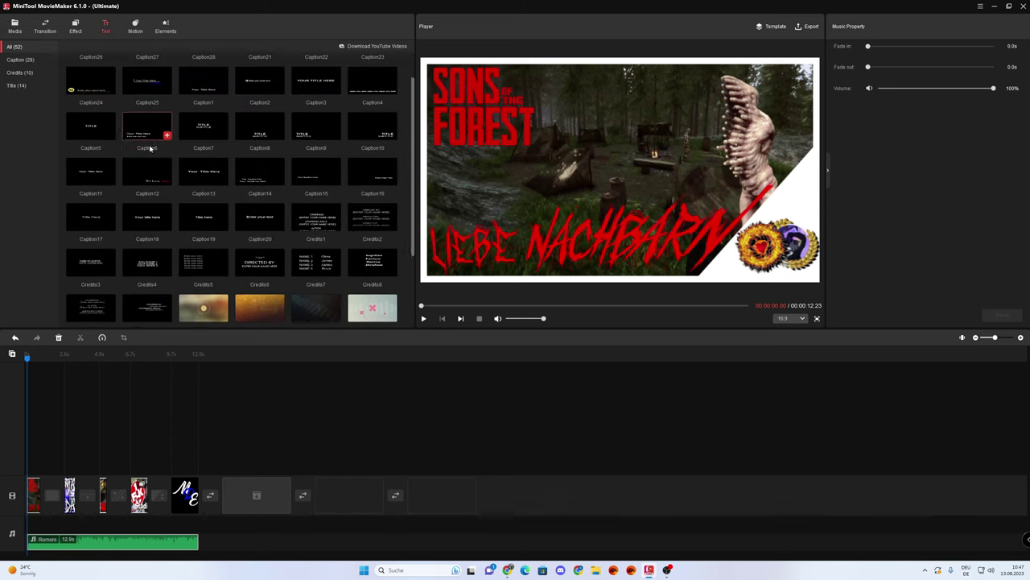
scroll(173, 201, "up", 5)
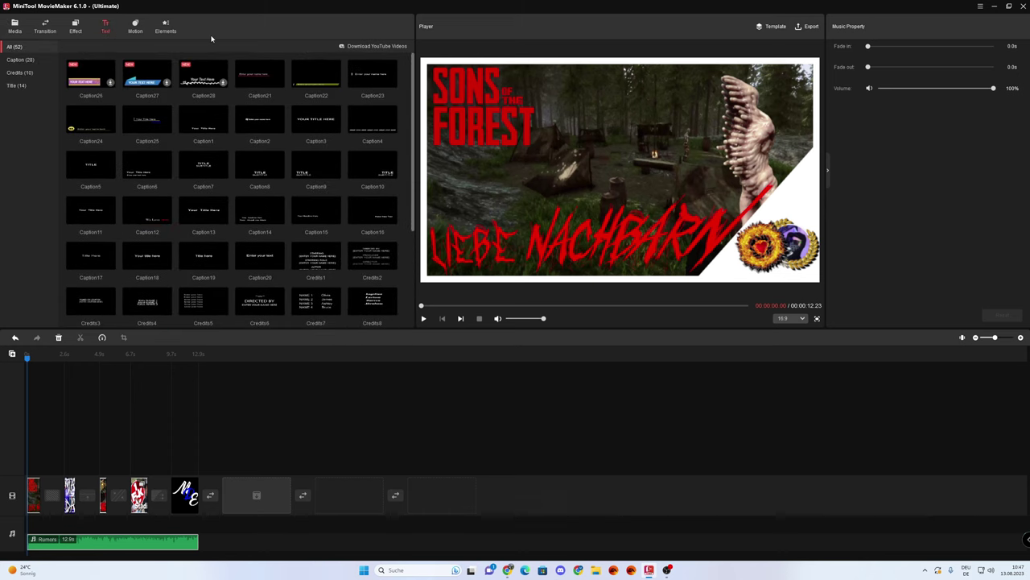
scroll(129, 153, "down", 5)
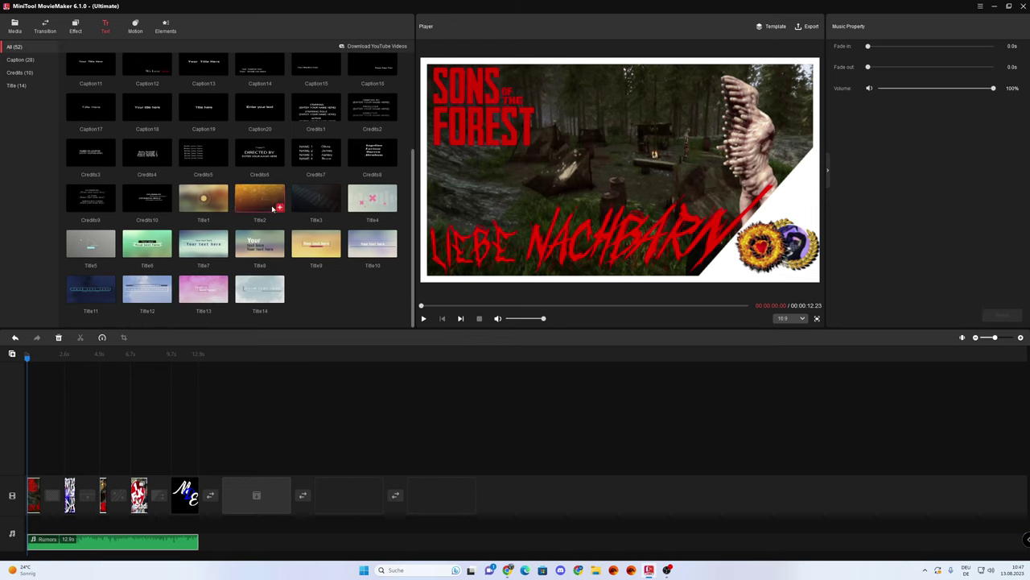
mouse_move(261, 202)
mouse_move(204, 202)
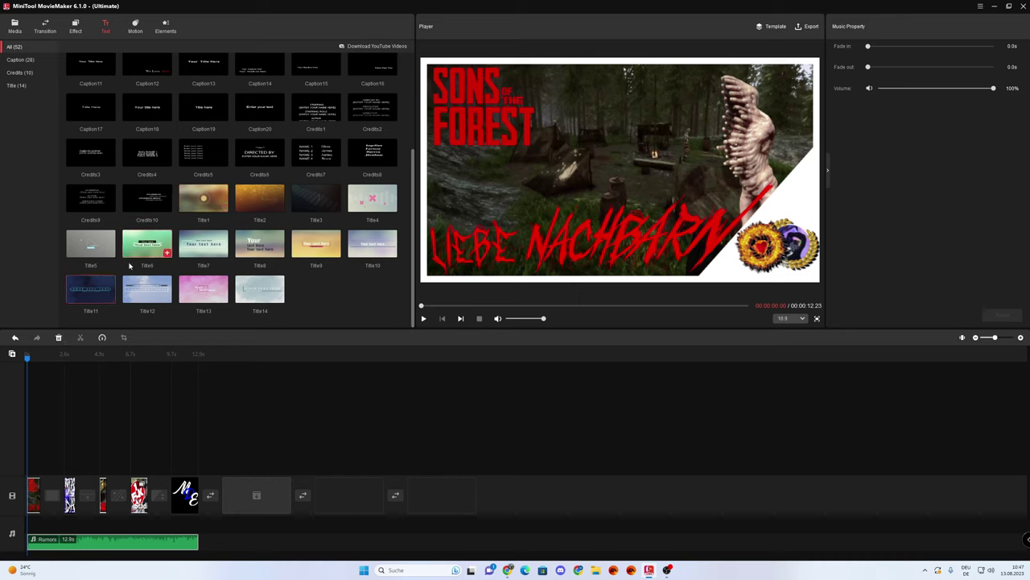
left_click_drag(92, 281, 44, 474)
type("M")
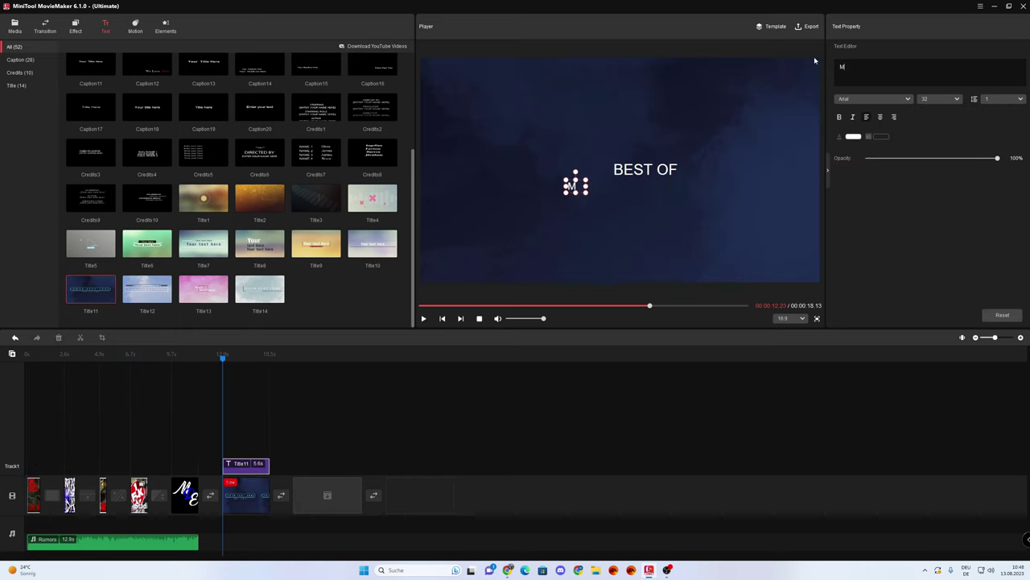
type("ARCEL DAB")
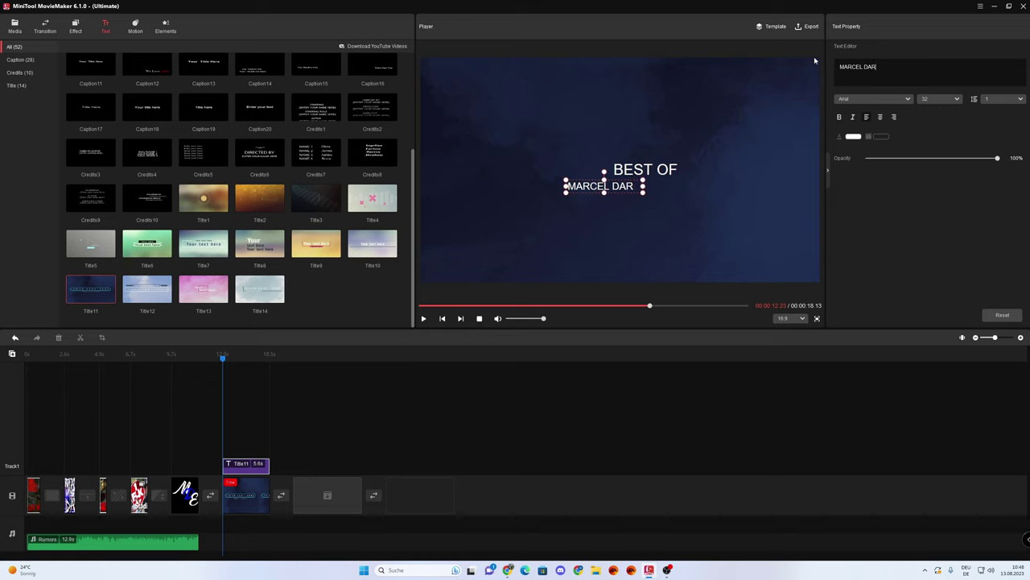
- Apply the Zoom out top motion to the second clip and return the playhead to the start
left_click(135, 29)
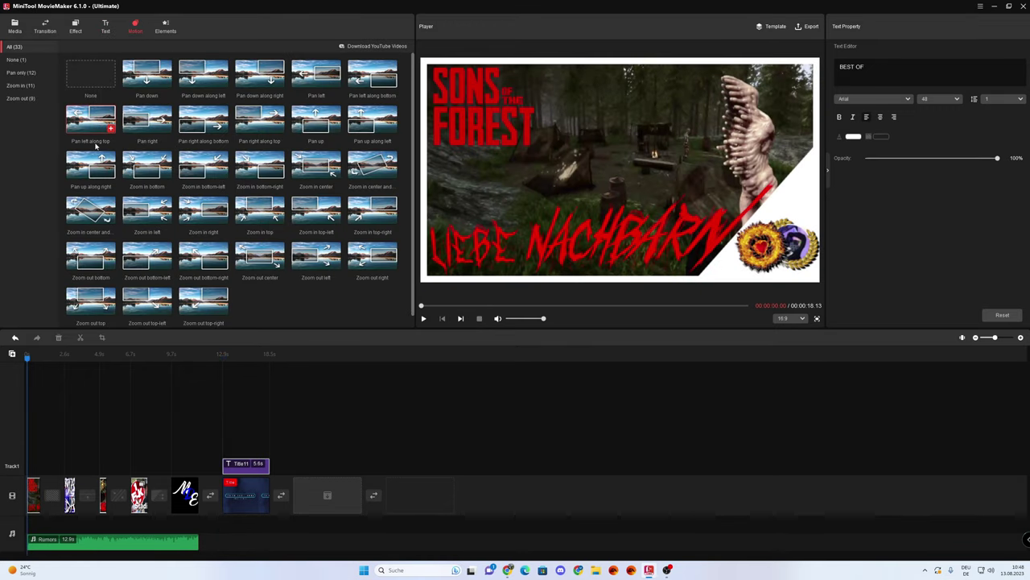
mouse_move(100, 116)
mouse_move(194, 167)
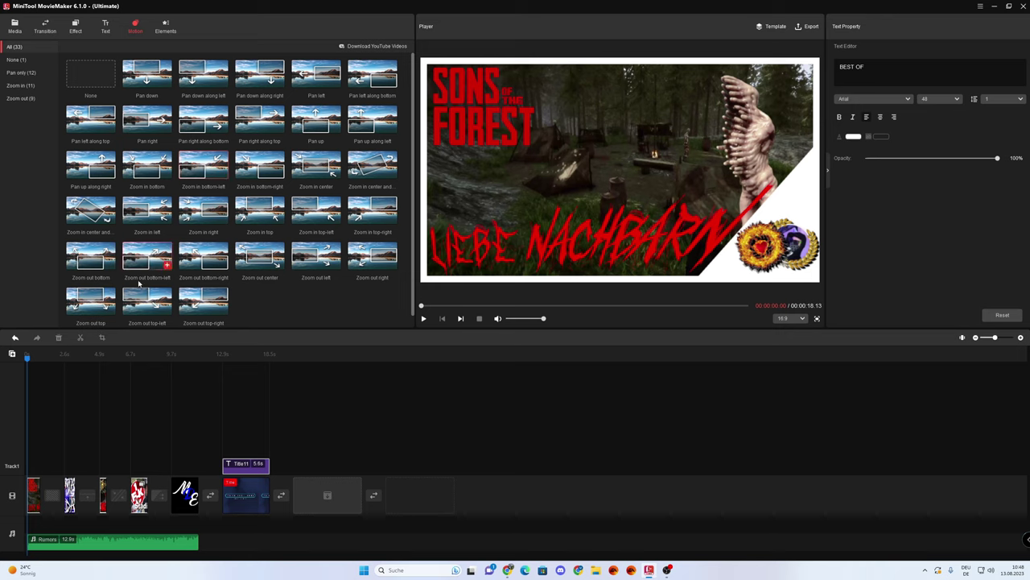
left_click_drag(90, 300, 71, 492)
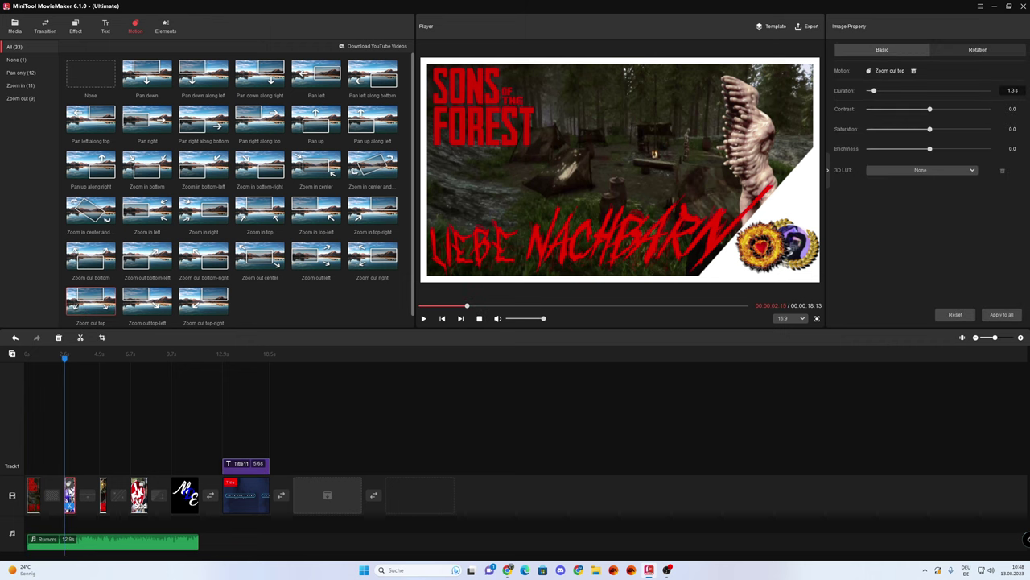
left_click_drag(67, 366, 11, 360)
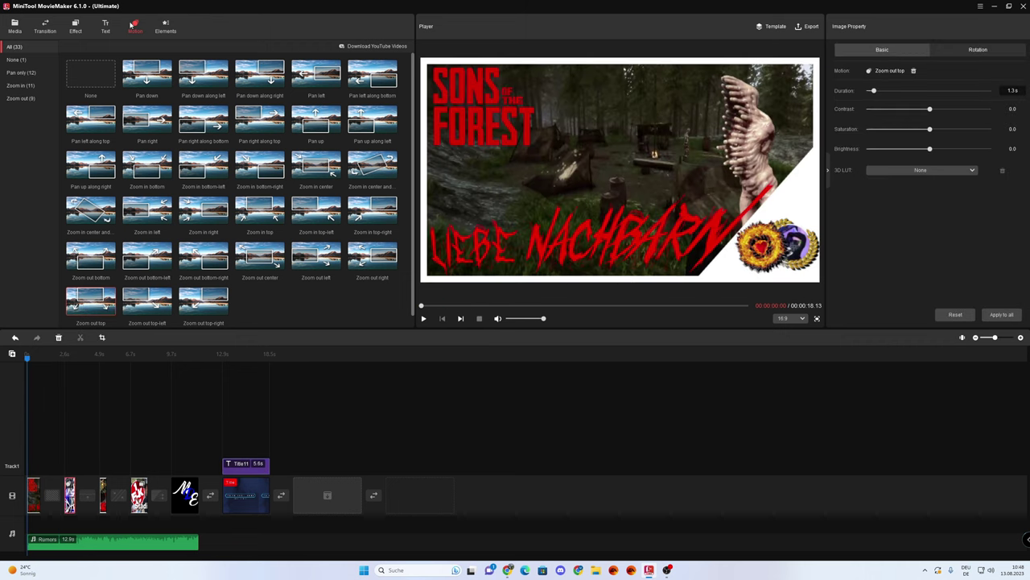
- Overlay the Smoke 2 element from the start of Track1 at 233% scale and preview the video
left_click(156, 25)
left_click(17, 60)
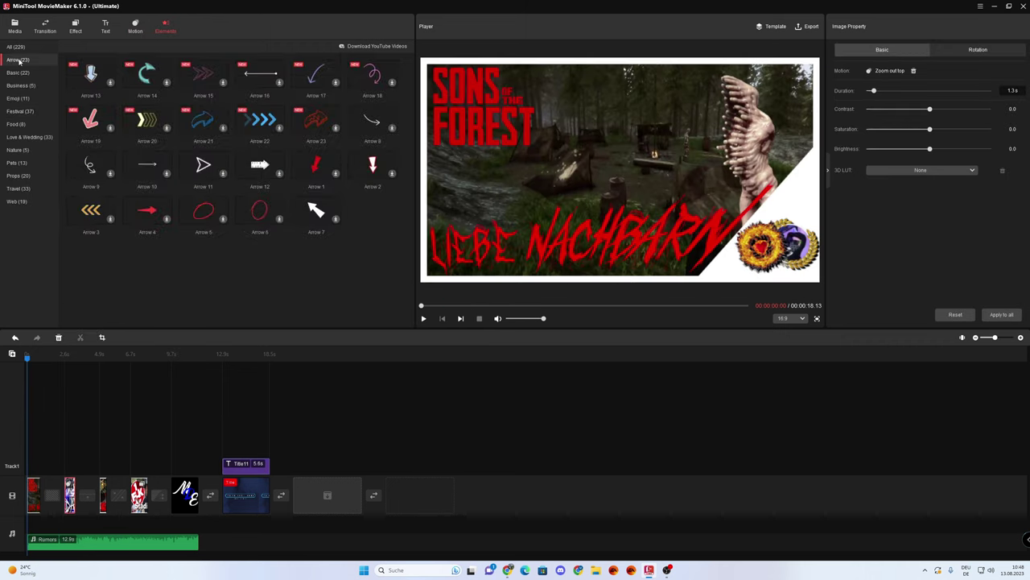
left_click(18, 73)
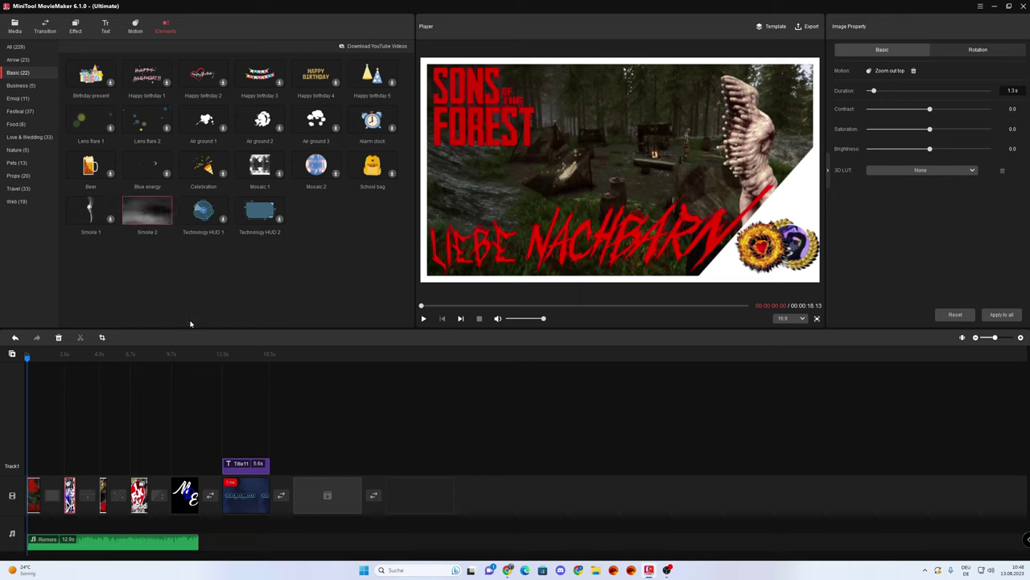
left_click_drag(231, 502, 152, 406)
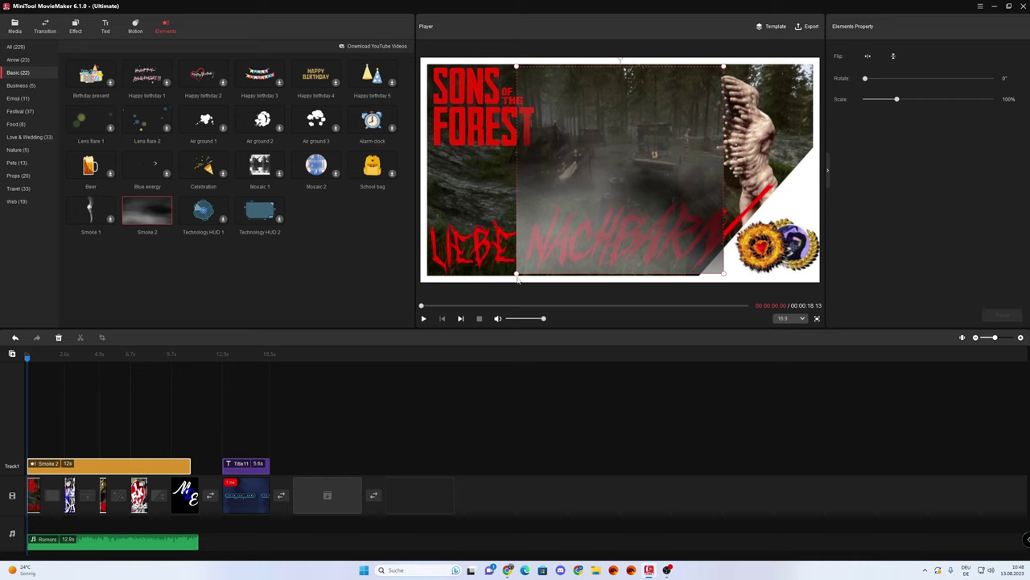
left_click_drag(897, 98, 940, 98)
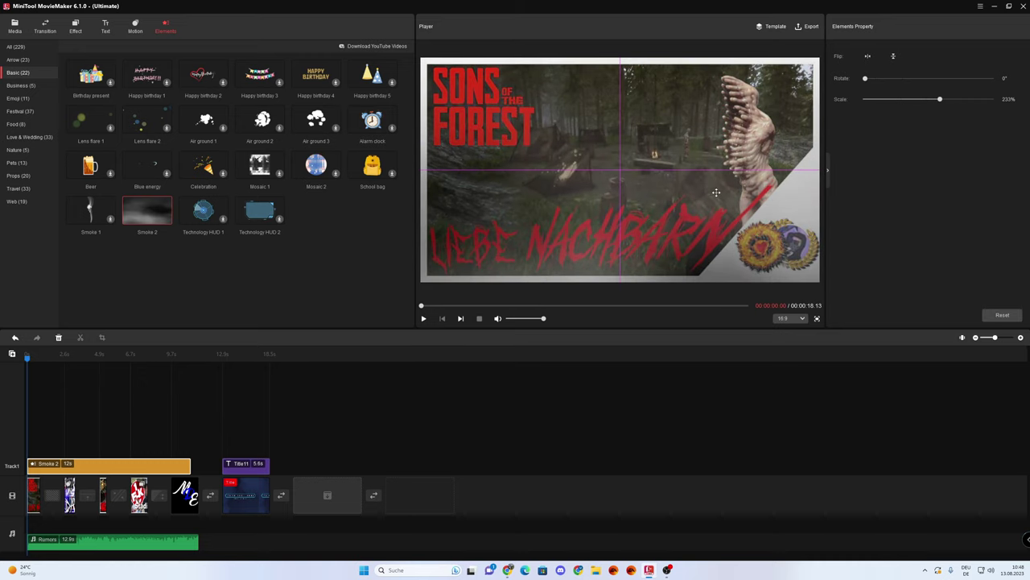
left_click(424, 318)
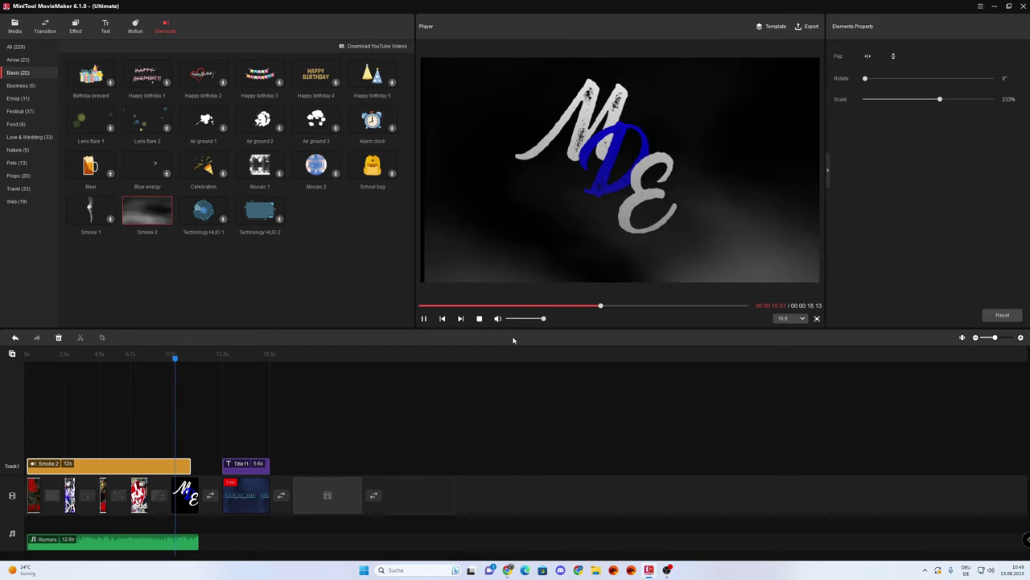
left_click(425, 318)
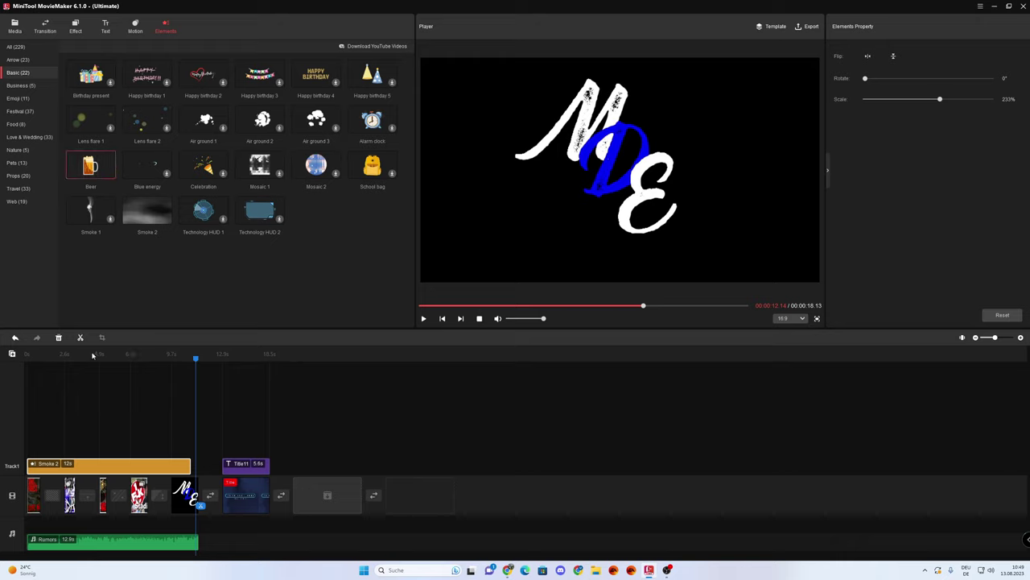
- Place the Beer element on Track1 after Smoke 2, over the end of the MDE logo clip
left_click(204, 434)
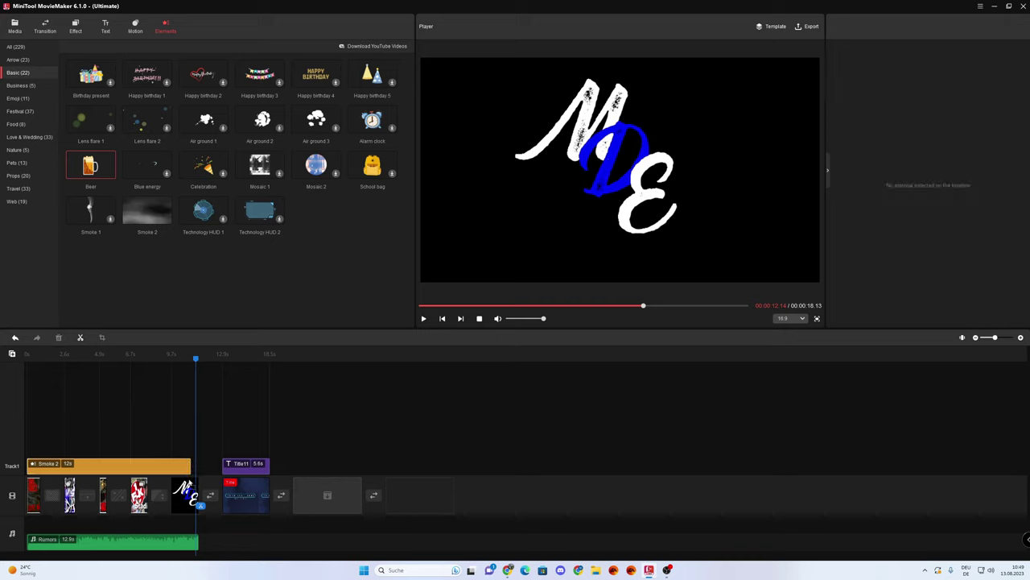
left_click_drag(192, 483, 187, 491)
key("ctrl+z")
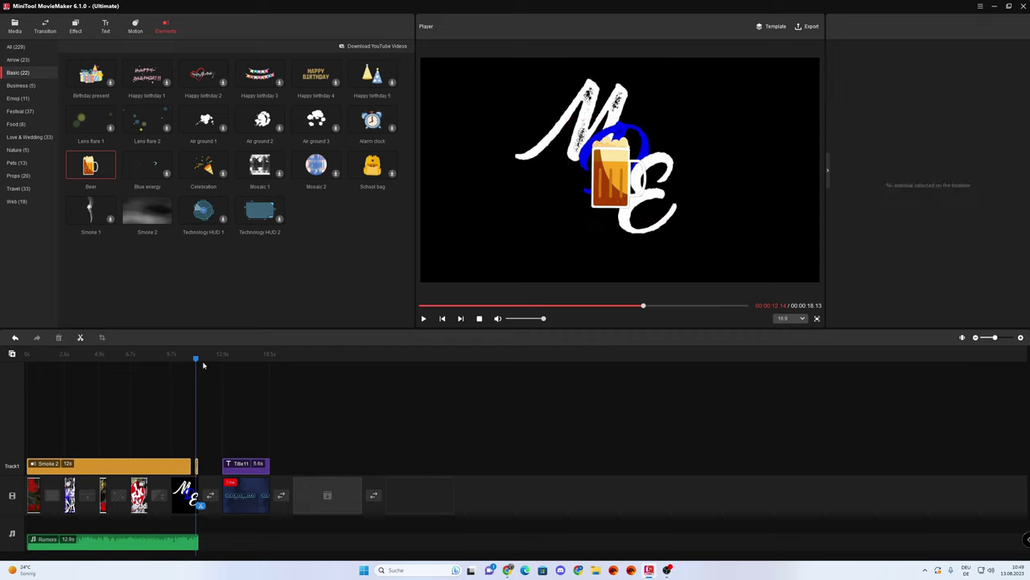
- Select the Beer element on Track1 and move the playhead back ahead of it
left_click(196, 465)
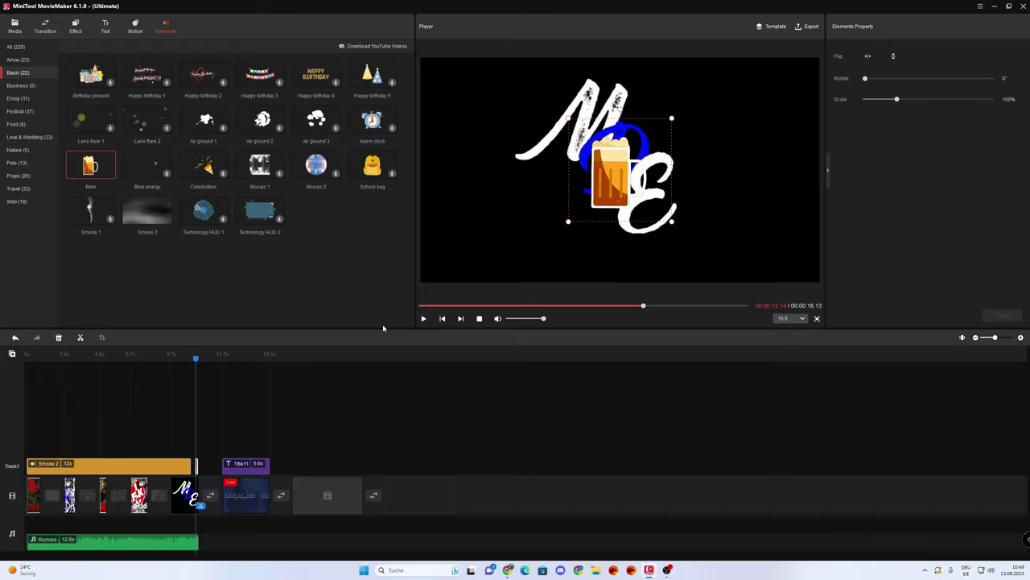
left_click_drag(195, 360, 184, 358)
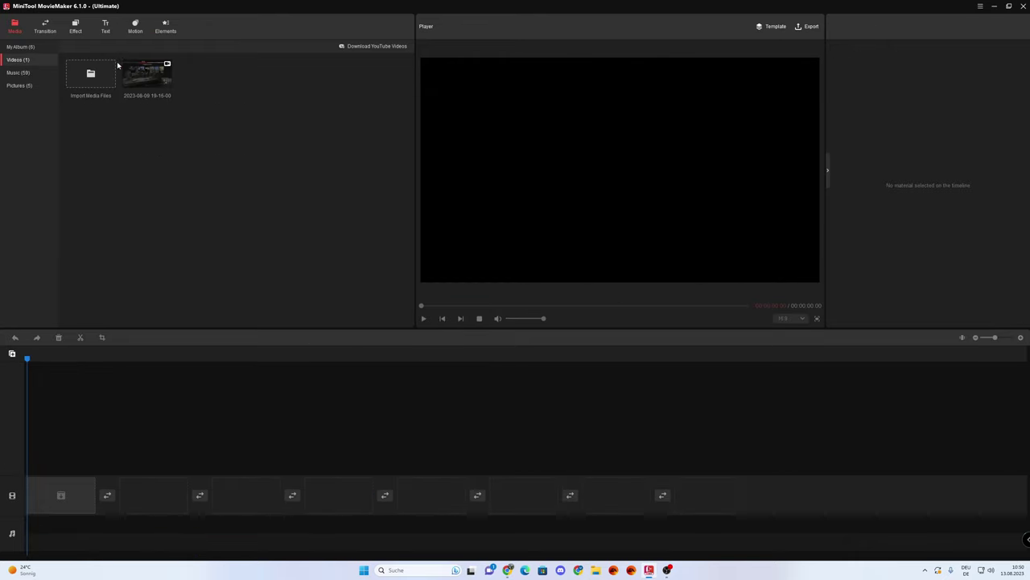
left_click_drag(69, 508, 67, 506)
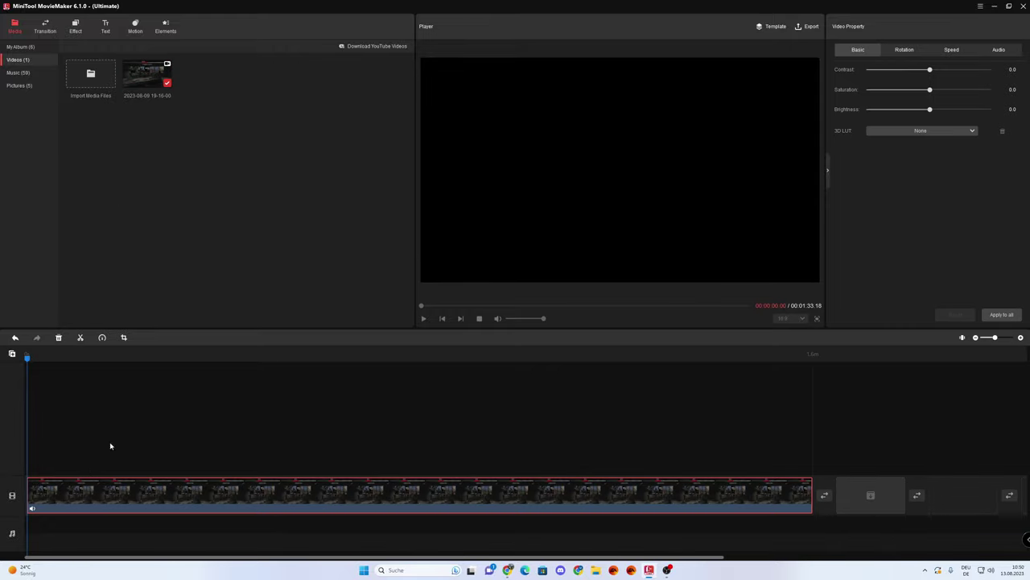
left_click(90, 74)
double_click(656, 342)
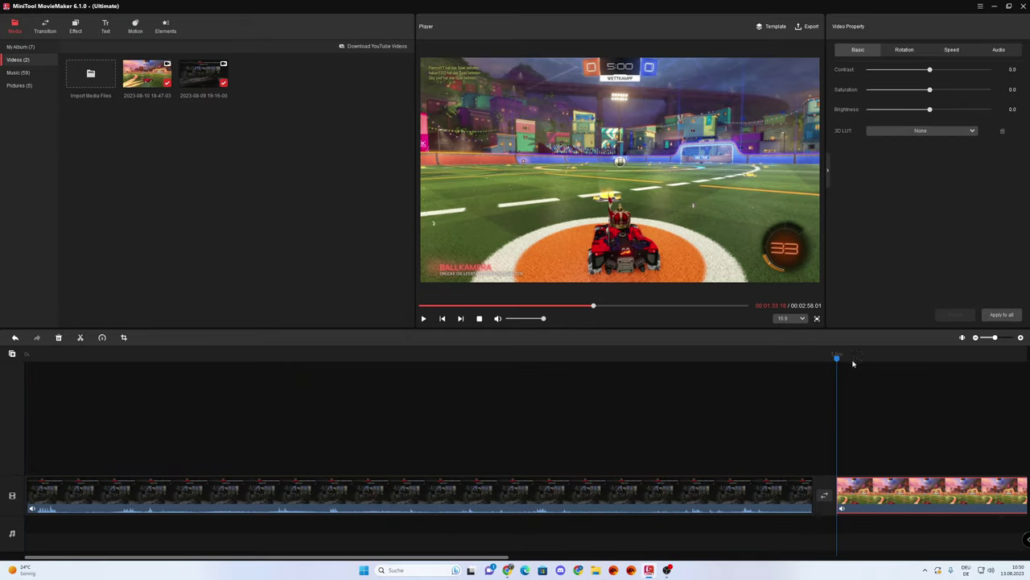
- Quick Split the first video at 00:00:12.02 and play back across the cut
left_click_drag(837, 357, 128, 356)
left_click(80, 337)
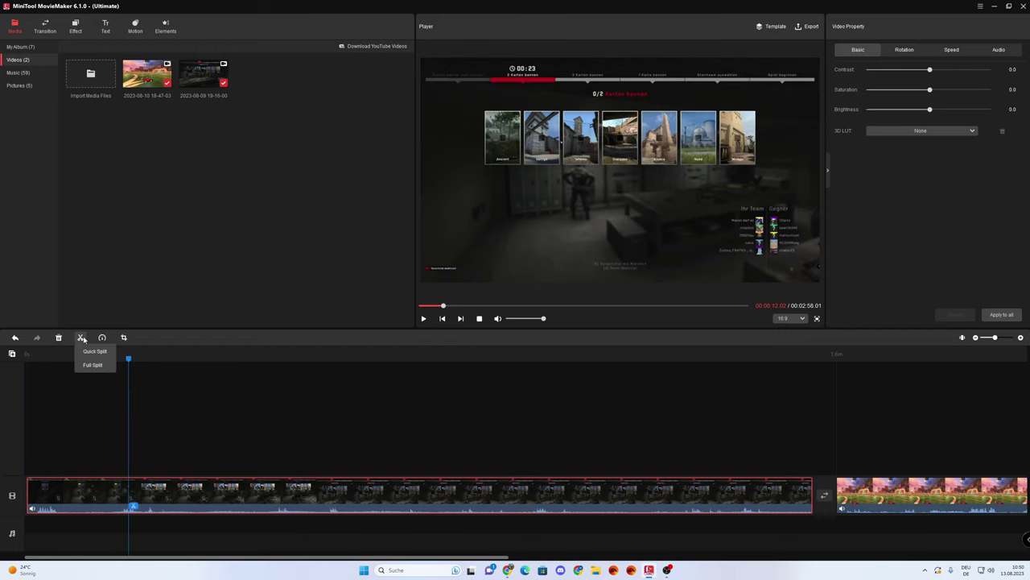
left_click(94, 352)
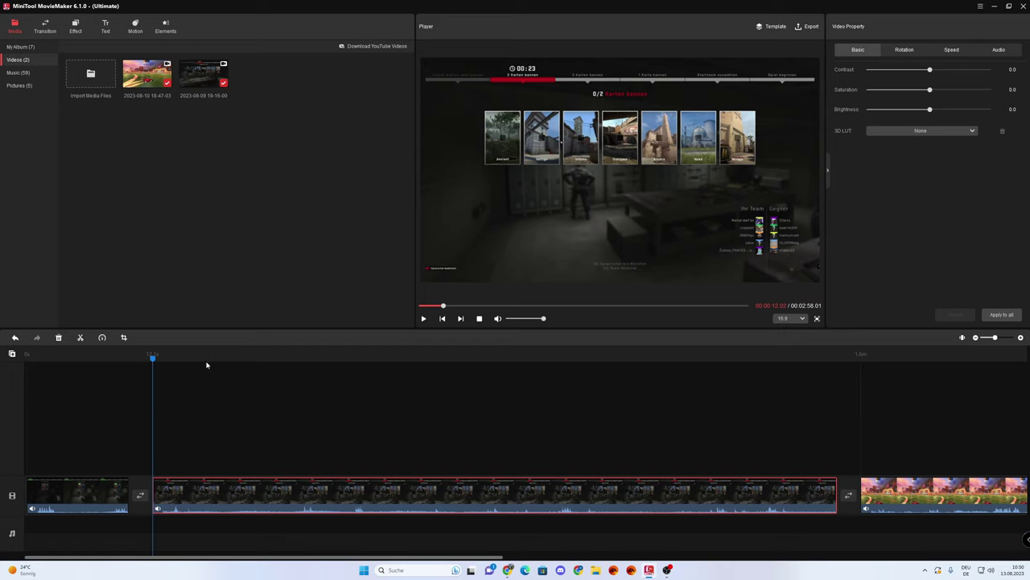
left_click_drag(149, 360, 103, 358)
left_click(424, 318)
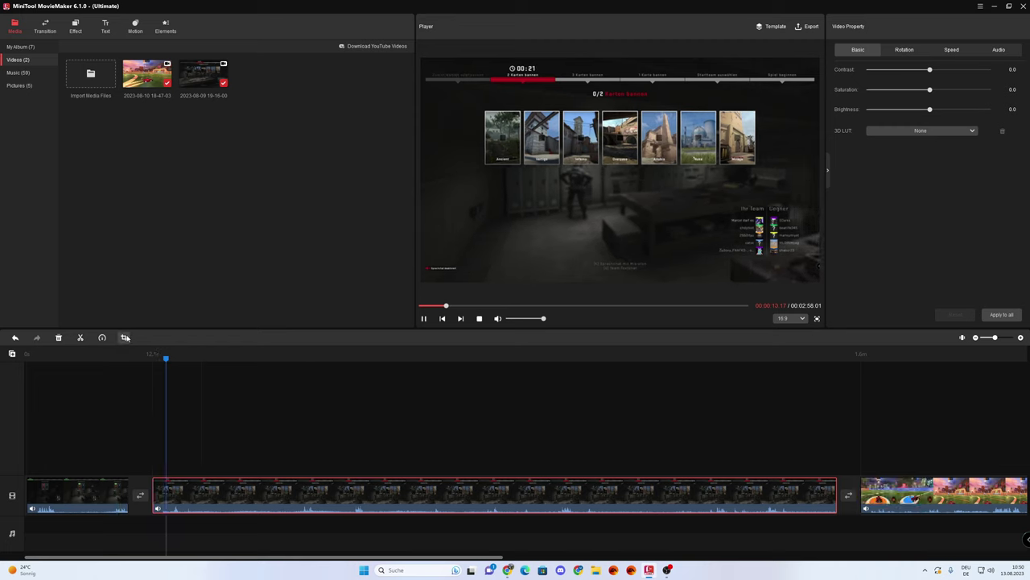
key("space")
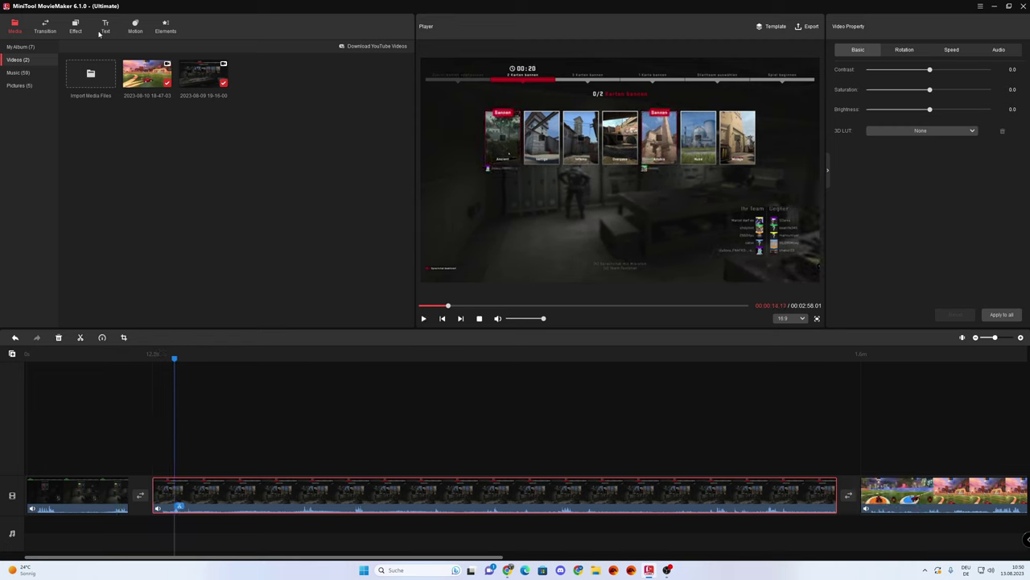
- Add the CrossZoom transition between the two parts of the split video and start a preview ahead of it
left_click(45, 27)
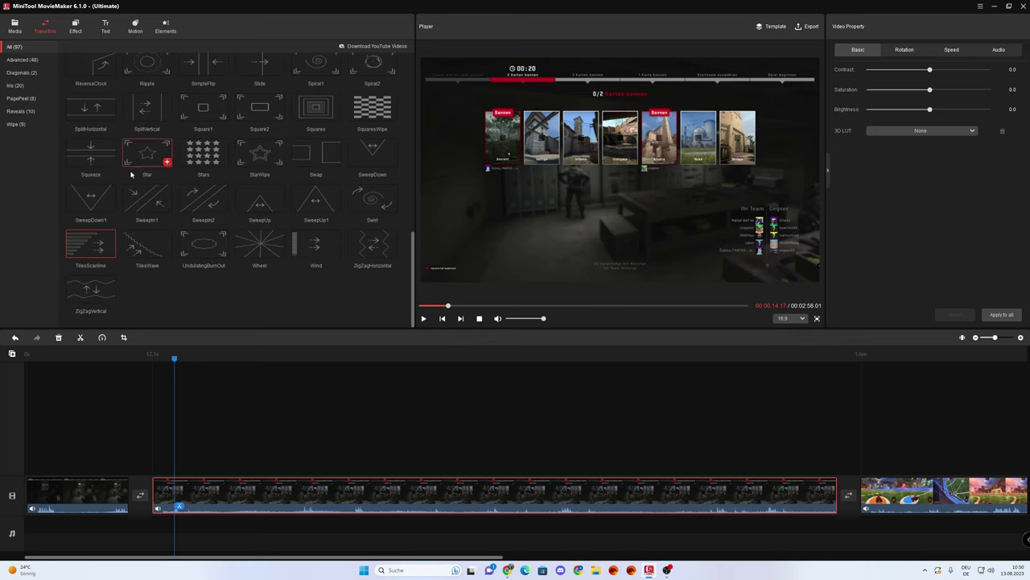
scroll(146, 155, "down", 5)
scroll(147, 155, "up", 4)
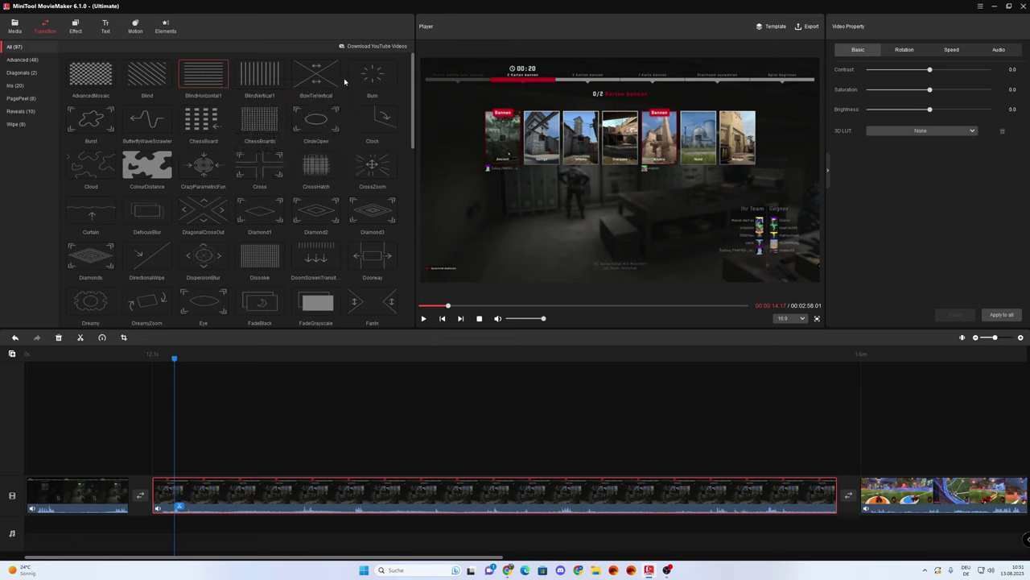
scroll(357, 98, "down", 1)
scroll(386, 178, "down", 1)
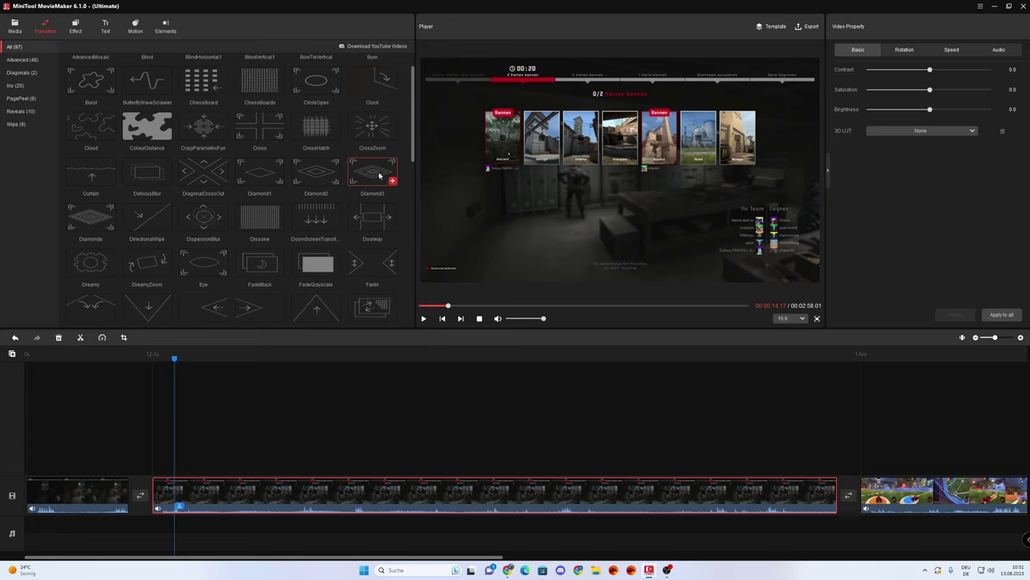
left_click(142, 495)
left_click(79, 356)
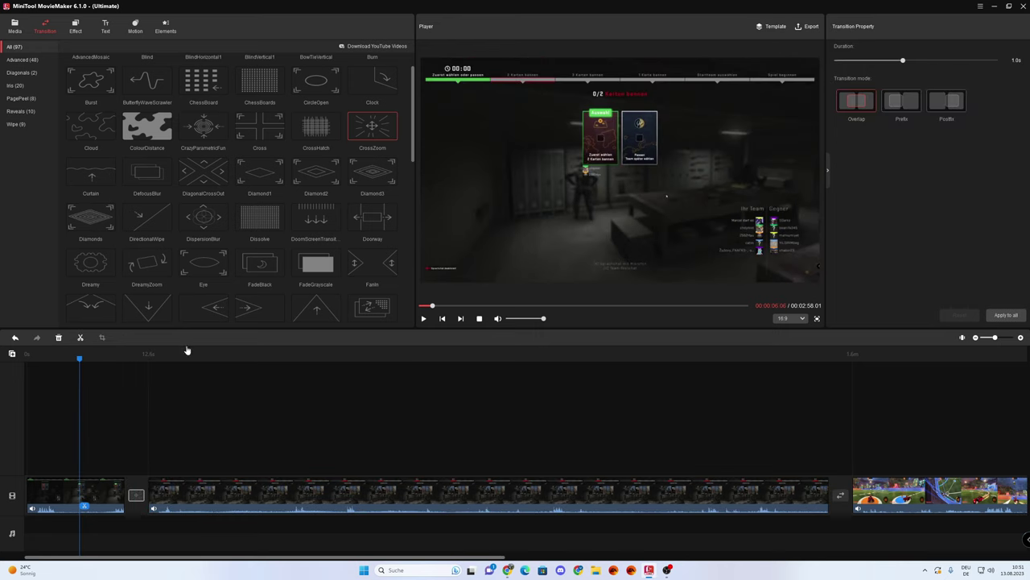
left_click(423, 318)
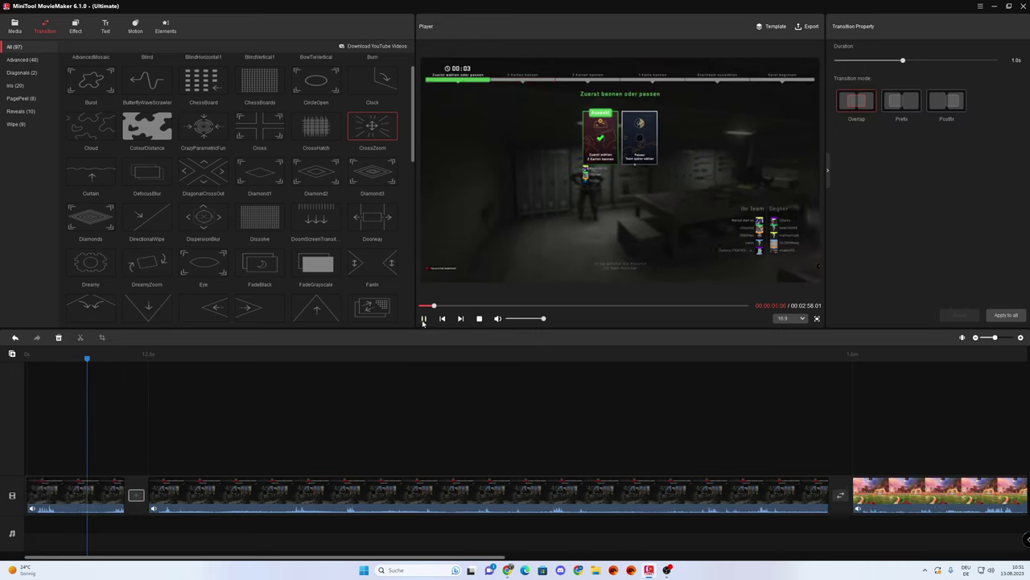
- Mute both parts of the split video by setting their audio volume to 0%
left_click(92, 486)
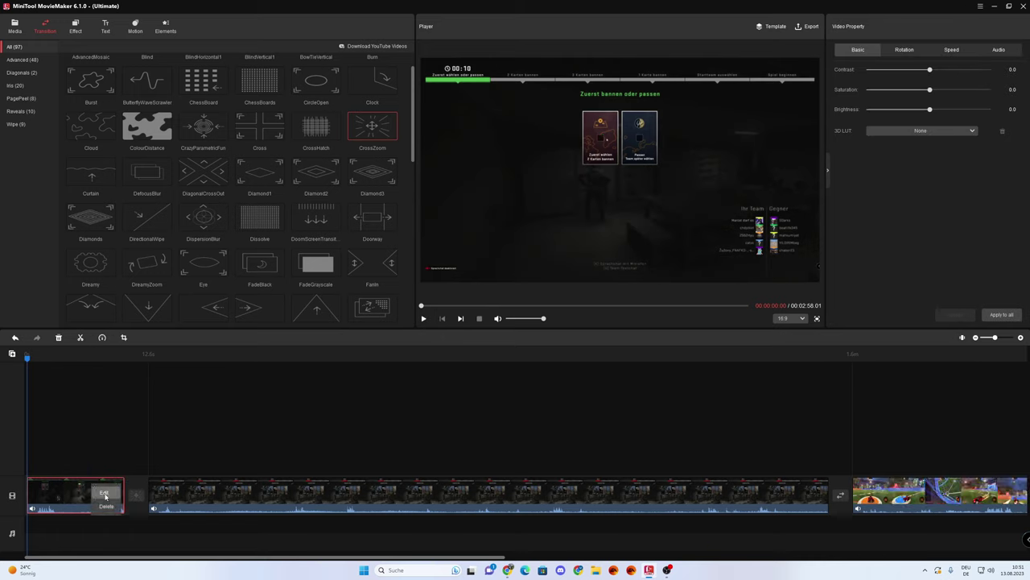
left_click(999, 51)
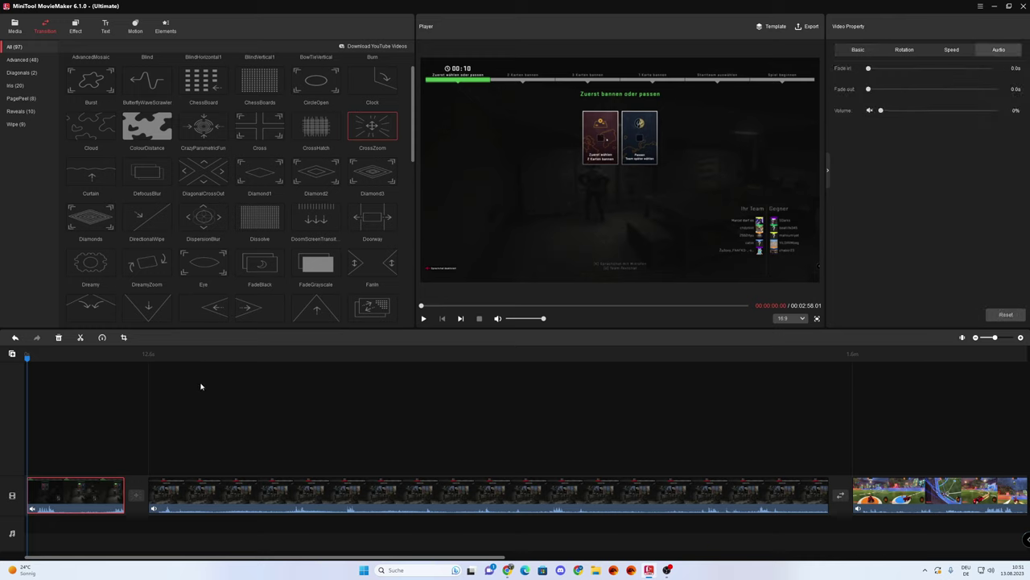
right_click(406, 502)
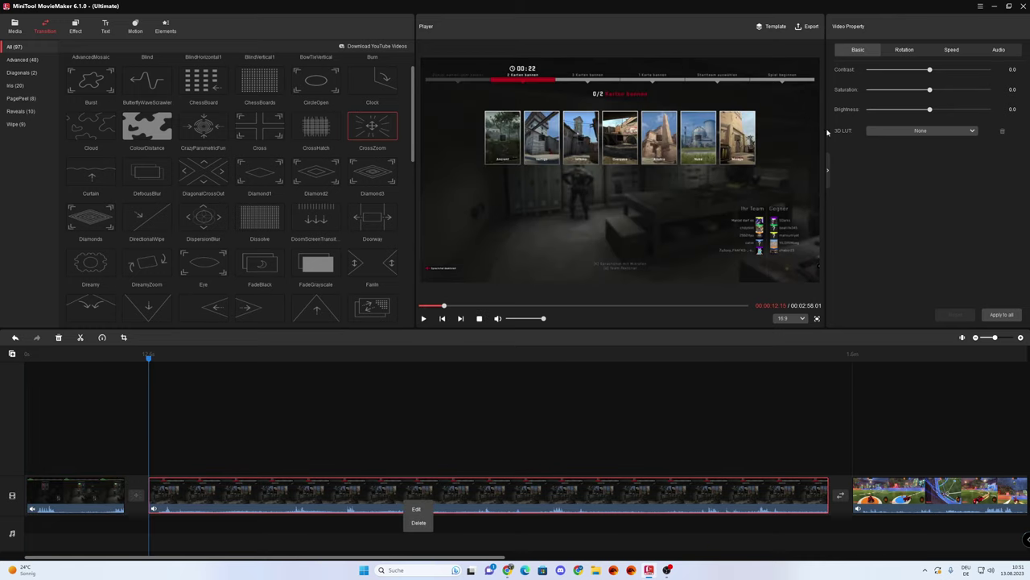
left_click(996, 49)
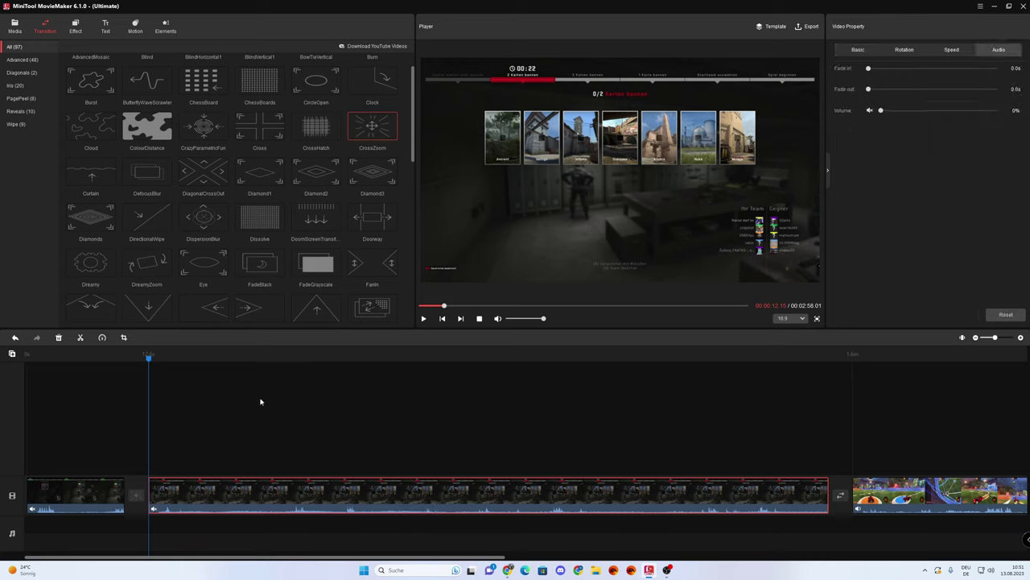
- Play the timeline from the first part through the CrossZoom transition and pause after it
left_click_drag(149, 364, 89, 358)
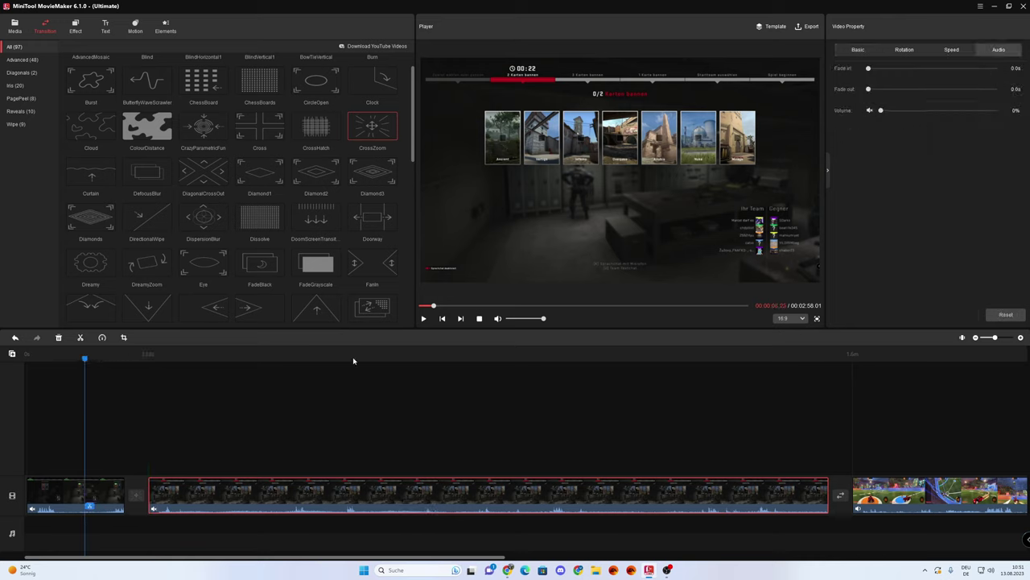
left_click(424, 319)
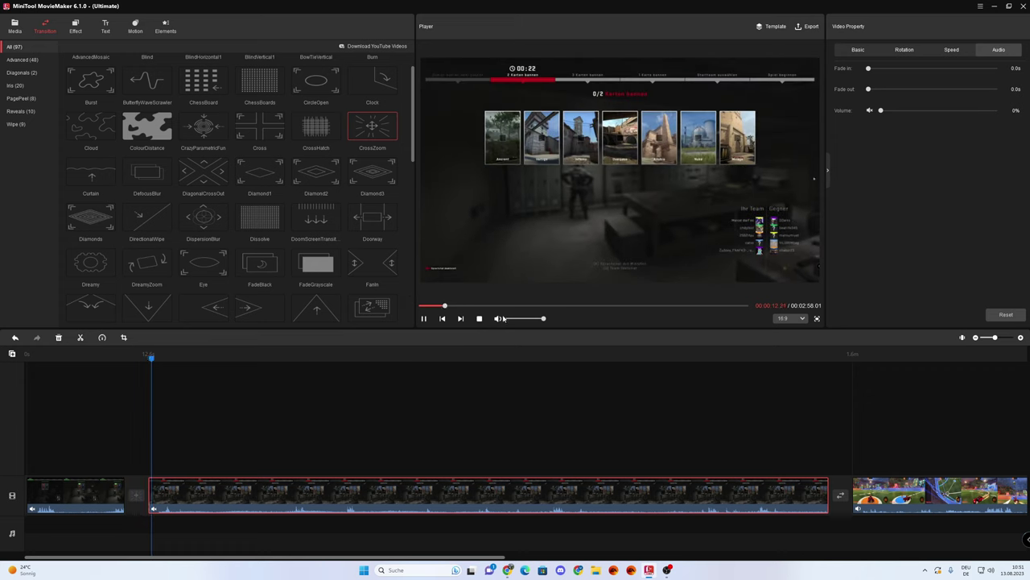
key("space")
mouse_move(368, 129)
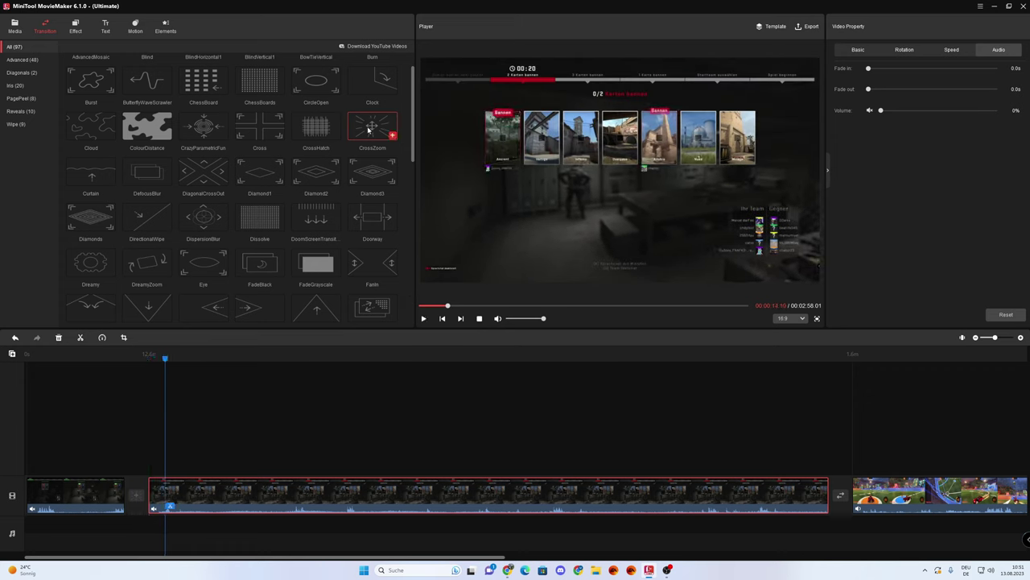
- Mute the audio of the Rocket League gameplay clip at the end of the timeline
right_click(907, 511)
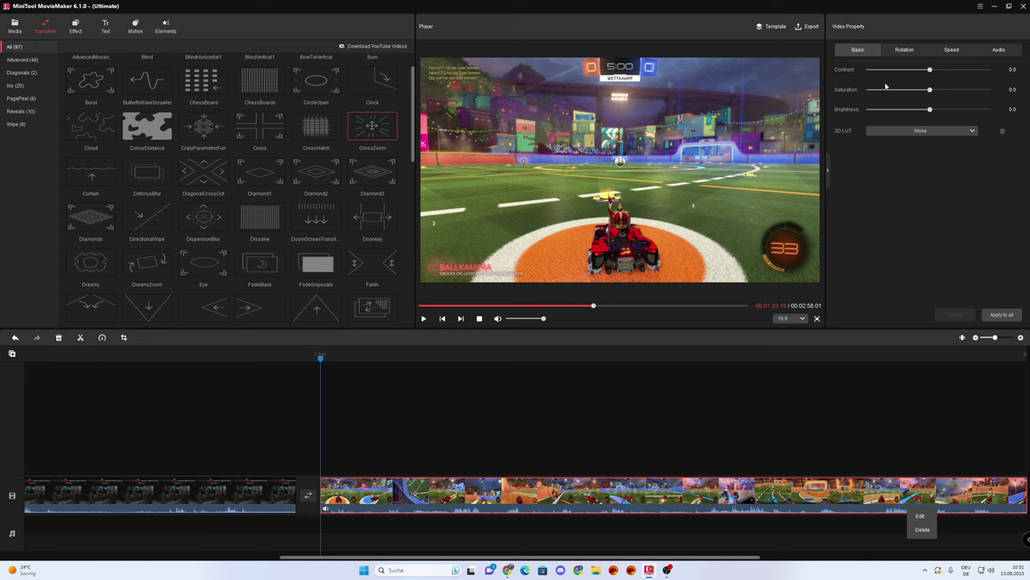
left_click(999, 51)
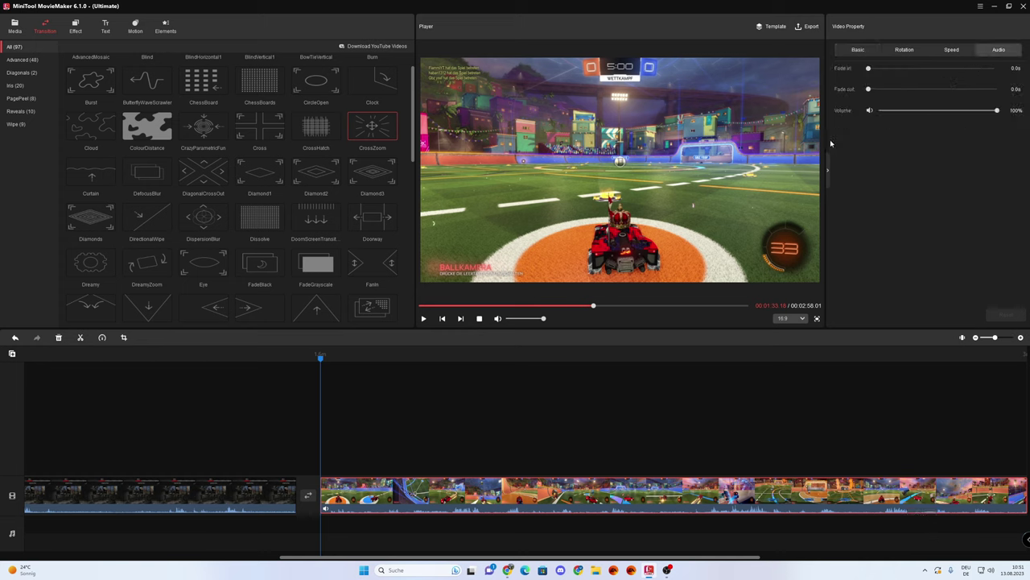
left_click(476, 467)
- Add the DreamyZoom transition before the Rocket League gameplay clip and preview the passage from about five seconds ahead of it
scroll(171, 287, "down", 1)
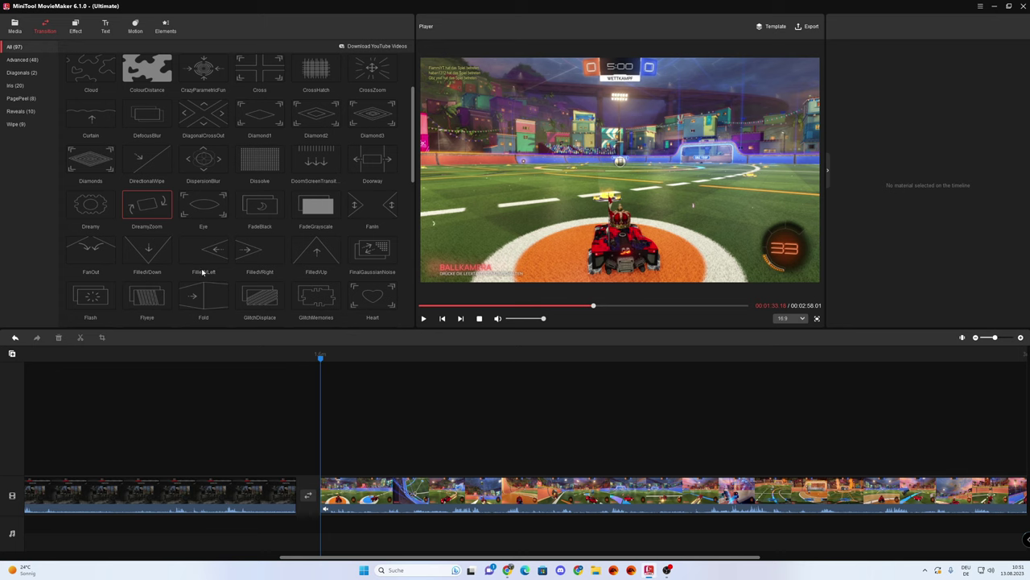
left_click_drag(313, 497, 306, 495)
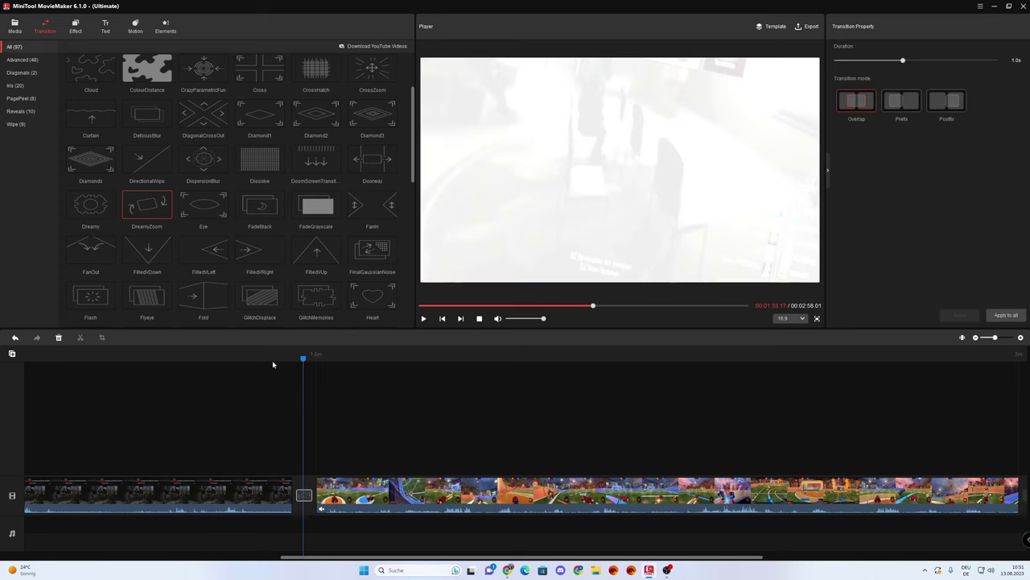
left_click_drag(305, 364, 253, 359)
left_click(424, 317)
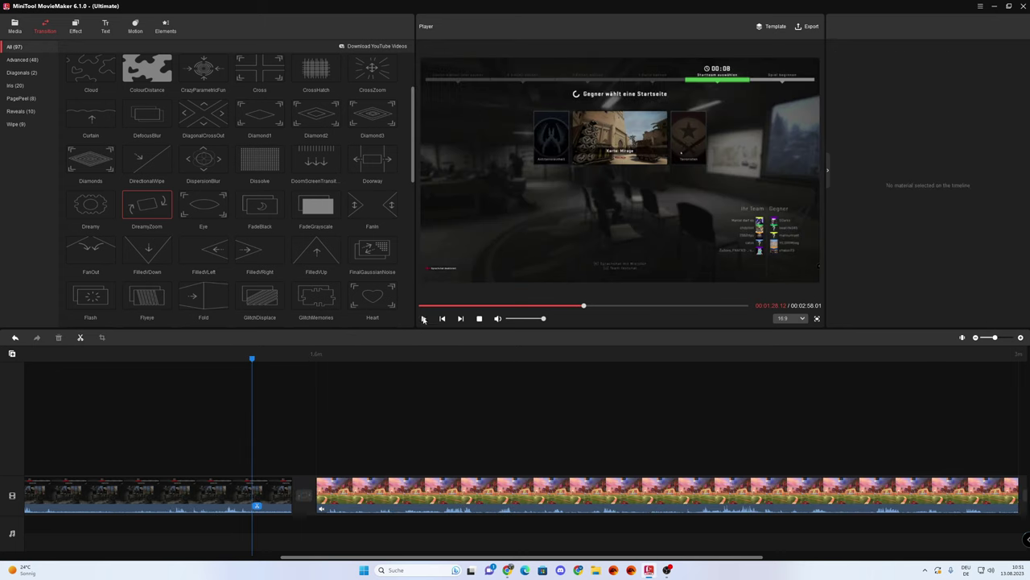
mouse_move(148, 71)
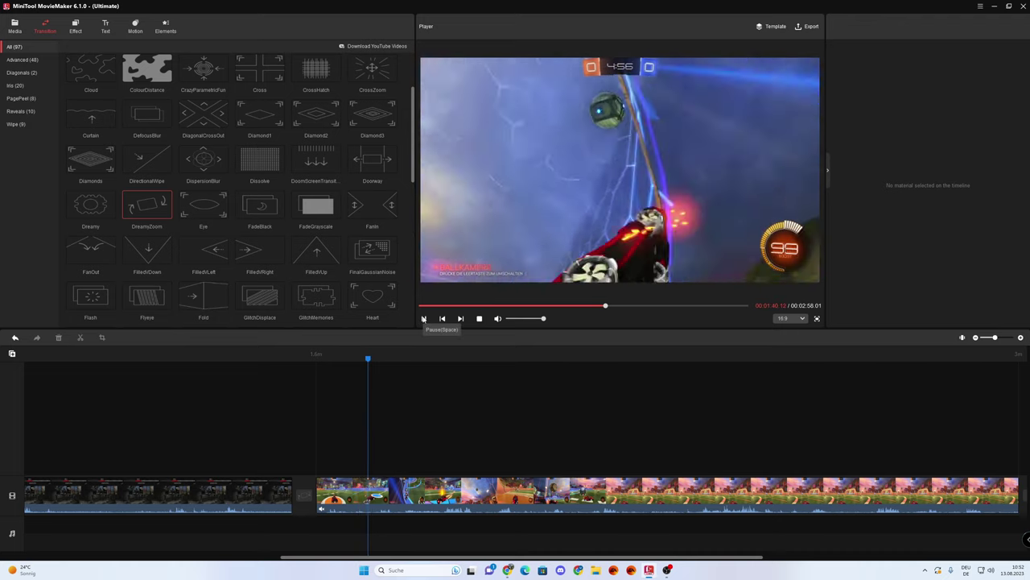
left_click(424, 318)
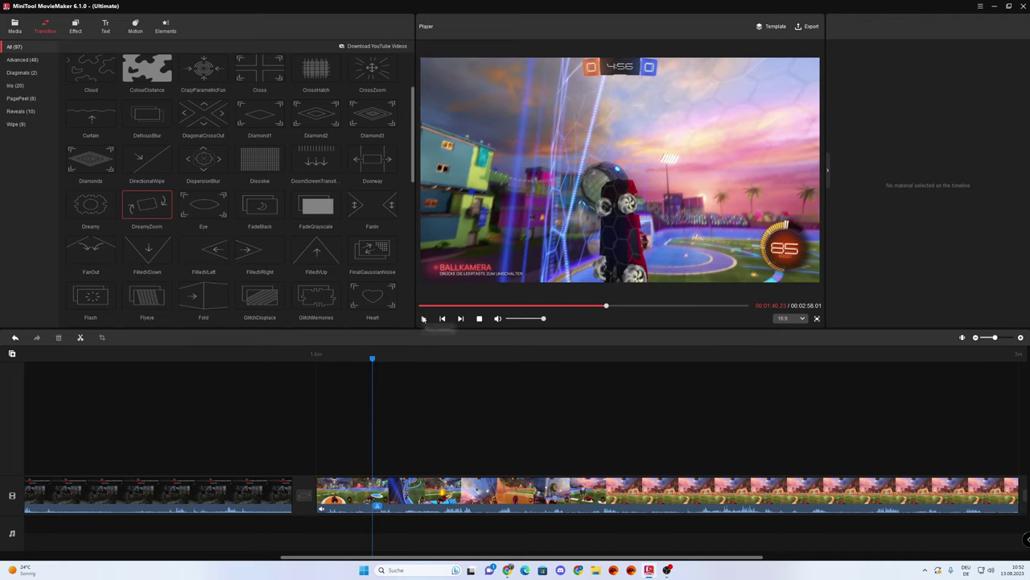